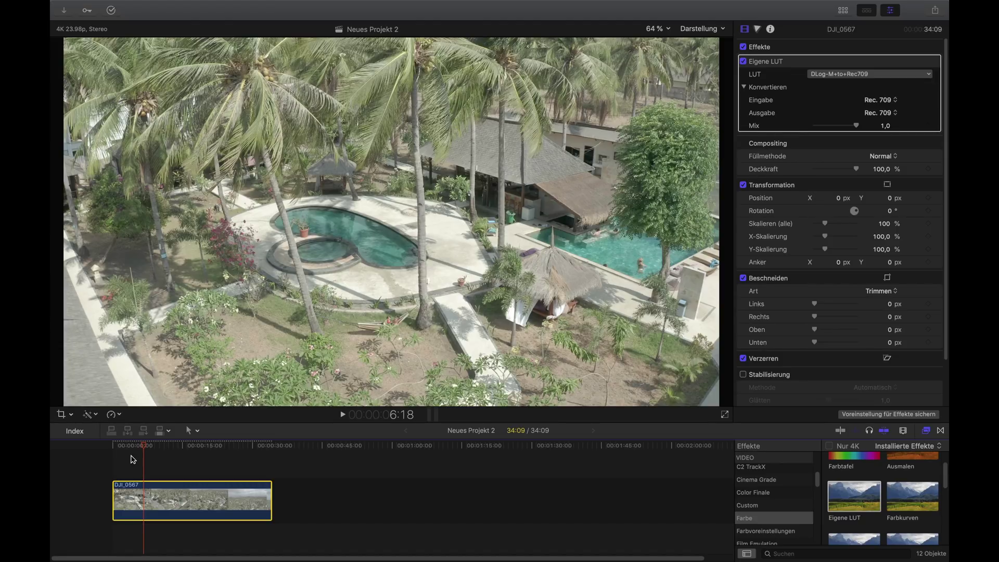
Show the retiming controls for clip DJI_0567 and split its speed segment at 7:06
{"action": "left_click_drag", "start_coordinate": [145, 445], "coordinate": [144, 445]}
{"action": "key", "text": "ctrl+v"}
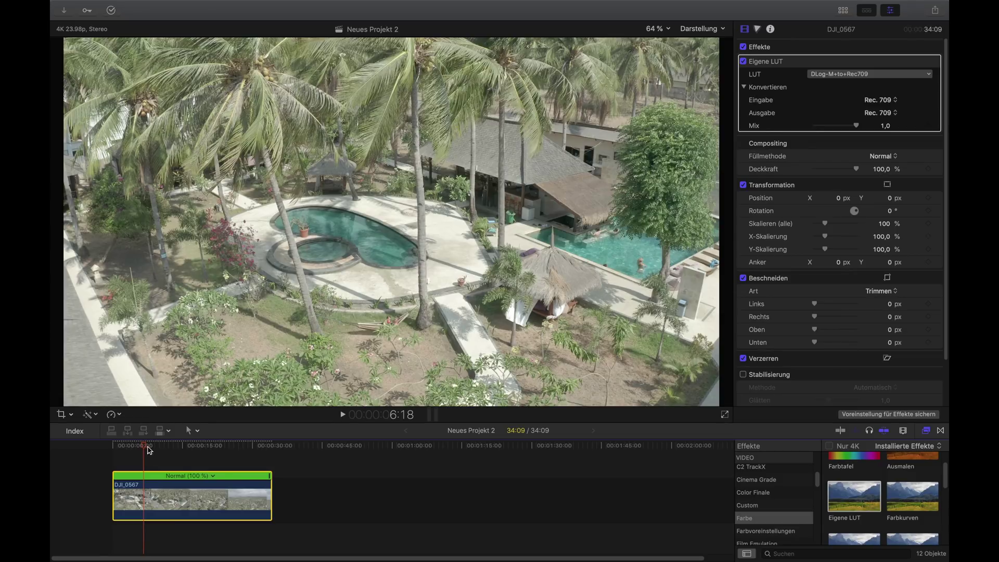
{"action": "left_click_drag", "start_coordinate": [145, 446], "coordinate": [146, 446]}
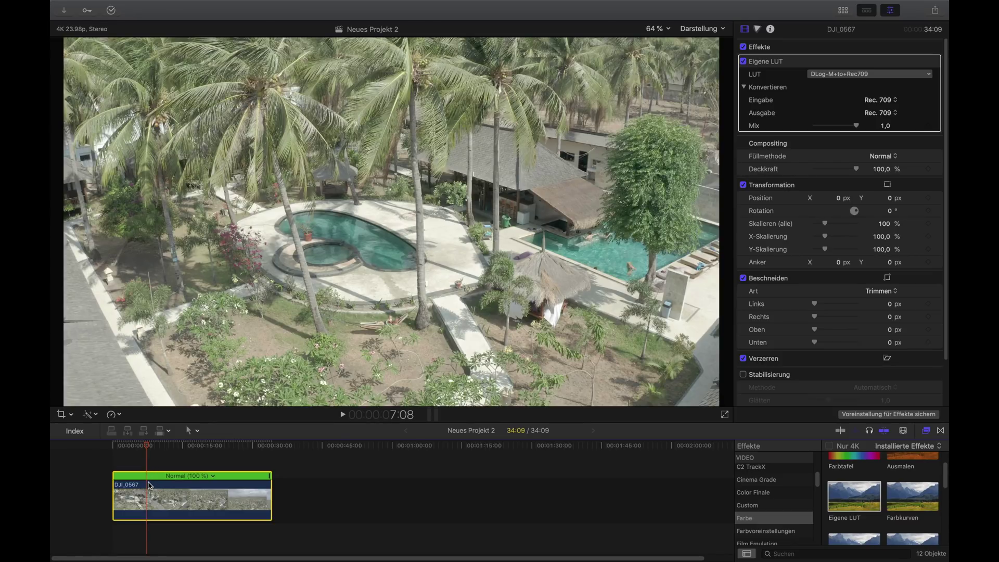
{"action": "key", "text": "Left"}
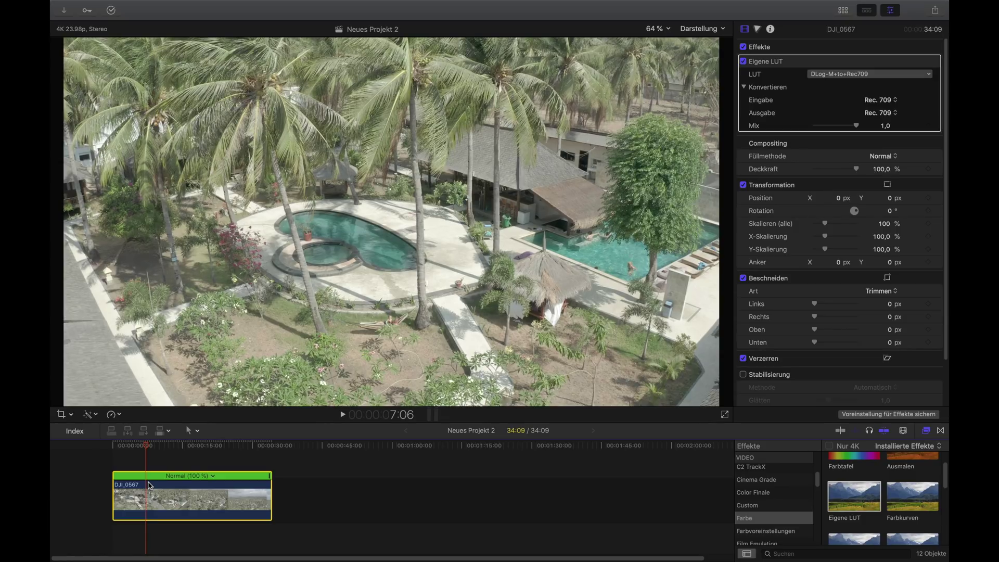
{"action": "key", "text": "Right"}
{"action": "key", "text": "Right"}
{"action": "key", "text": "Right"}
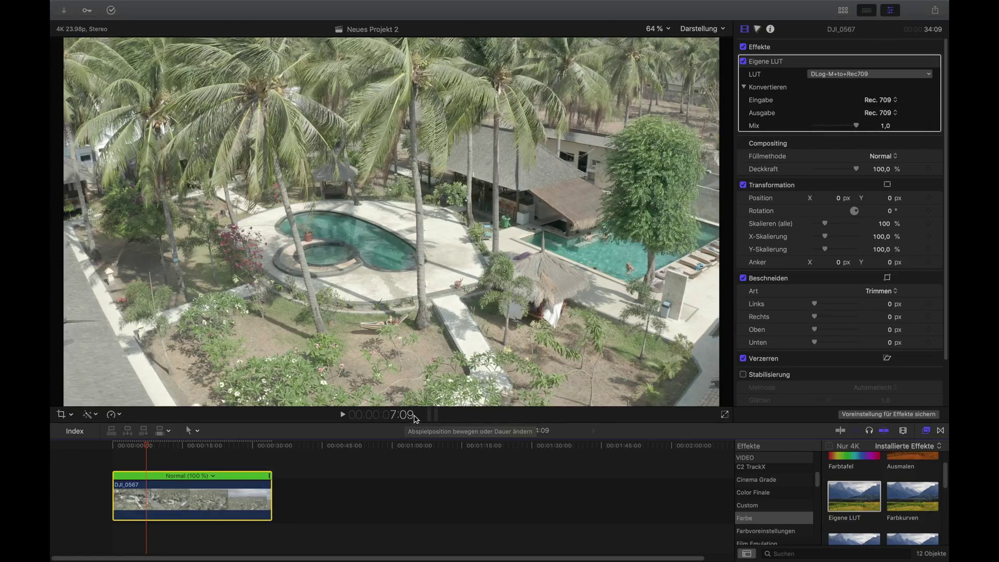
{"action": "key", "text": "Left"}
{"action": "key", "text": "Left"}
{"action": "key", "text": "Left"}
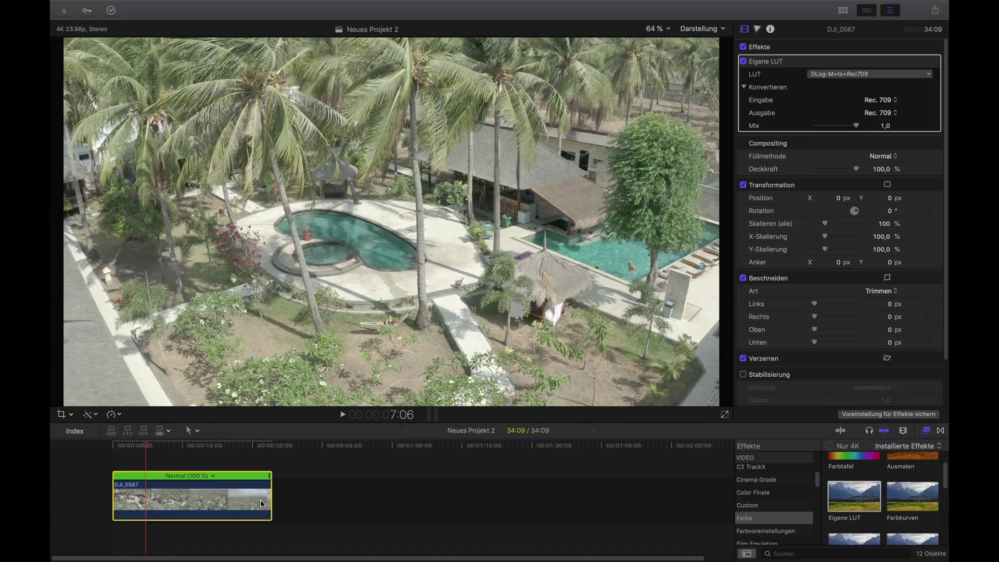
{"action": "key", "text": "alt+k"}
Split the clip's speed segment again at 25:07
{"action": "left_click_drag", "start_coordinate": [148, 443], "coordinate": [233, 440]}
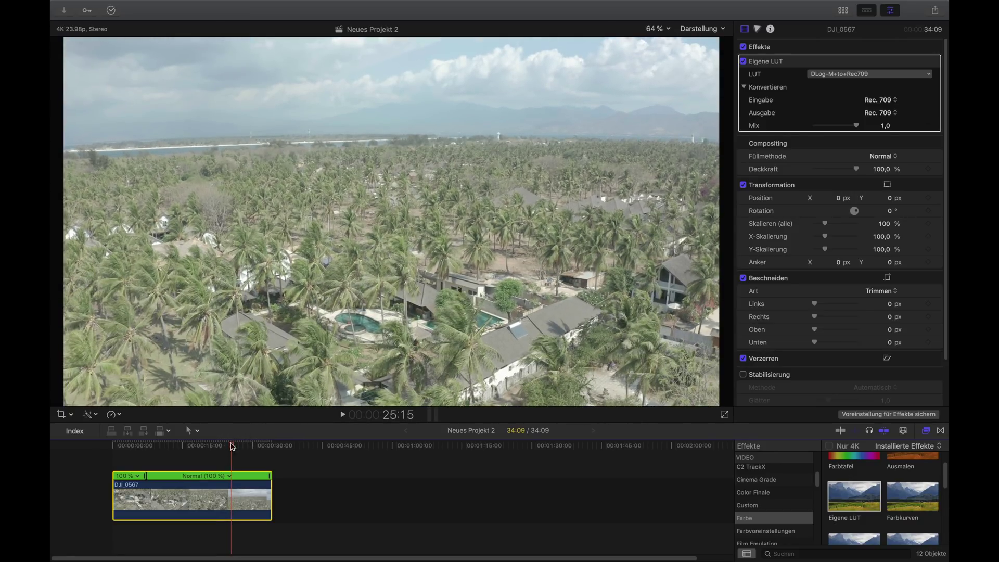
{"action": "mouse_move", "coordinate": [231, 443]}
{"action": "left_mouse_down"}
{"action": "mouse_move", "coordinate": [207, 445]}
{"action": "mouse_move", "coordinate": [228, 450]}
{"action": "left_mouse_up"}
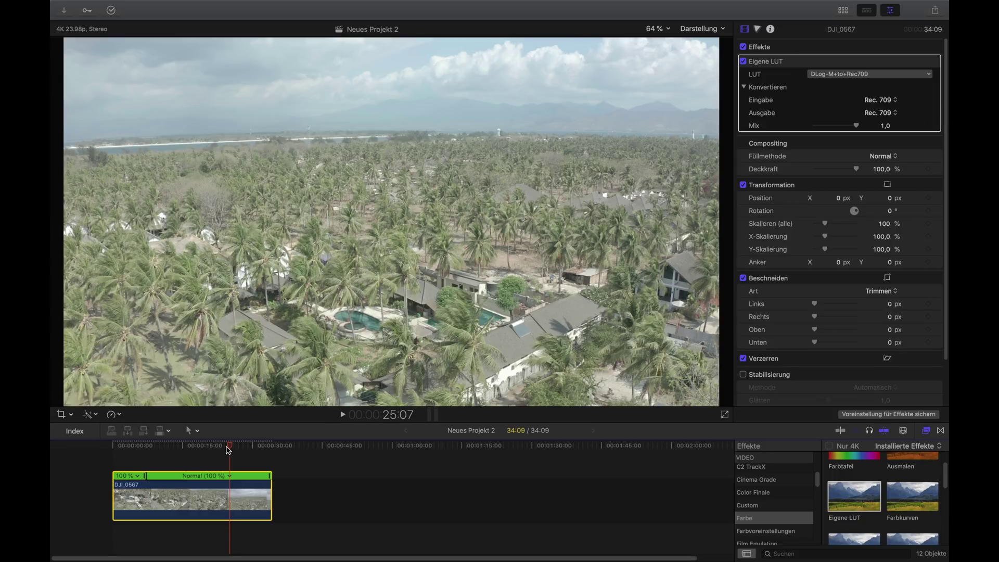
{"action": "key", "text": "shift+b"}
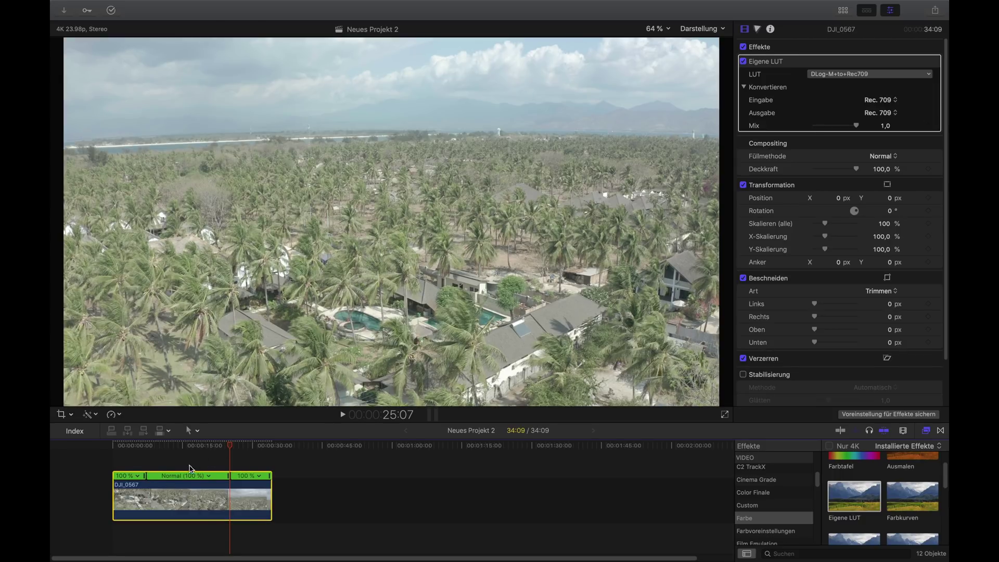
Set the middle speed segment's custom rate to 2000% and play back the transition
{"action": "left_click_drag", "start_coordinate": [231, 448], "coordinate": [197, 461]}
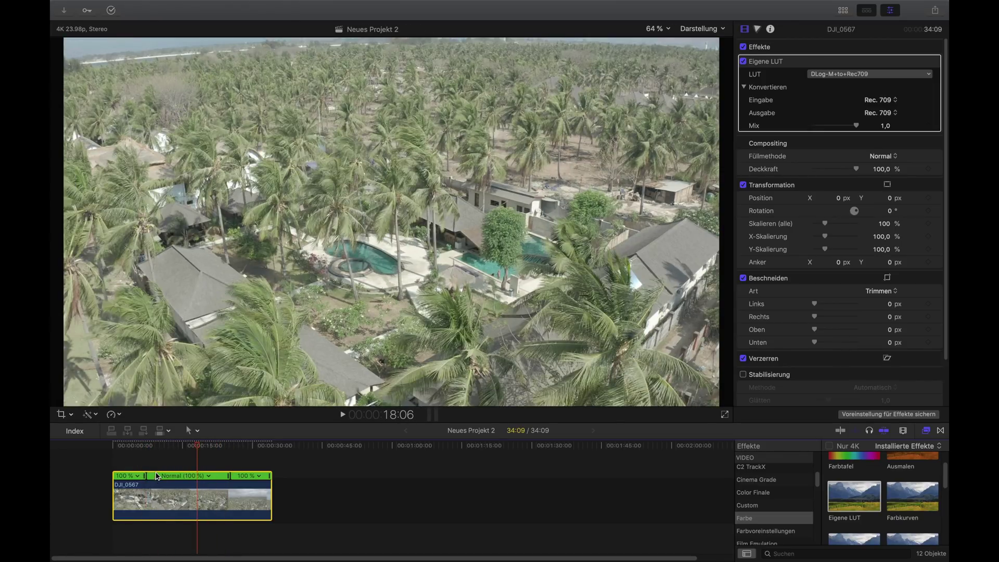
{"action": "double_click", "coordinate": [152, 477]}
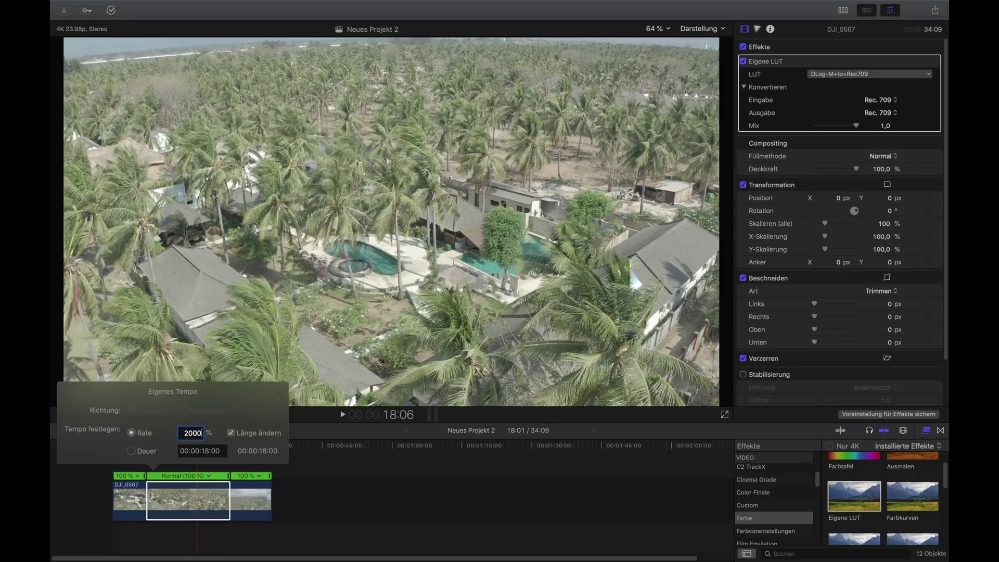
{"action": "key", "text": "Return"}
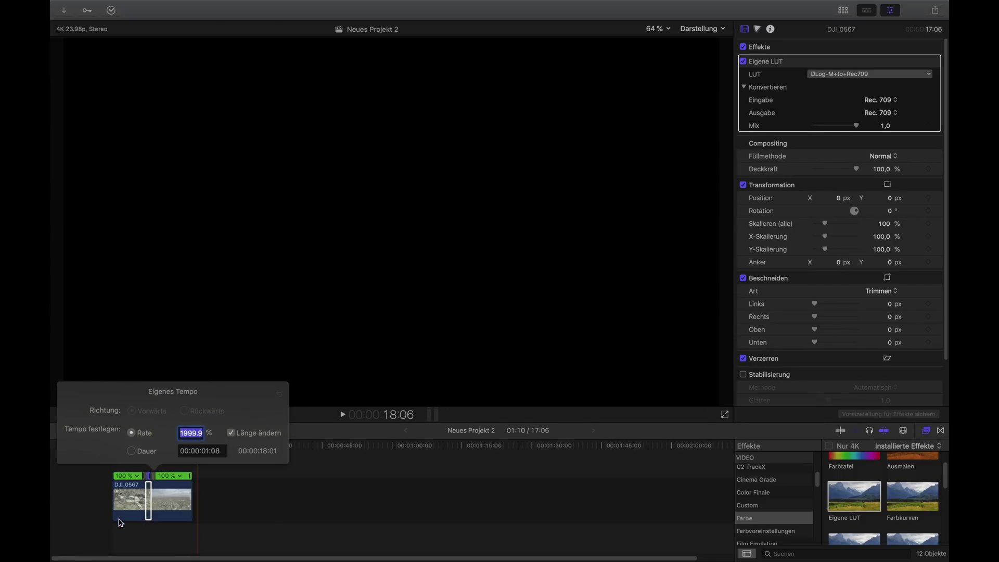
{"action": "left_click", "coordinate": [132, 462]}
{"action": "key", "text": "space"}
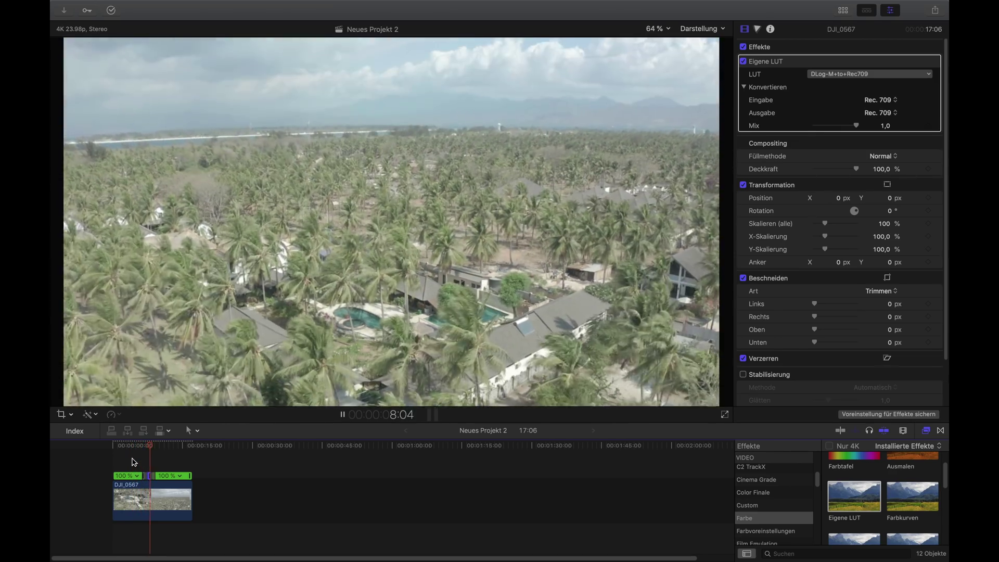
Reset the middle segment to normal speed, then try a custom rate of 5000% and play it back
{"action": "left_click", "coordinate": [152, 475]}
{"action": "key", "text": "shift+n"}
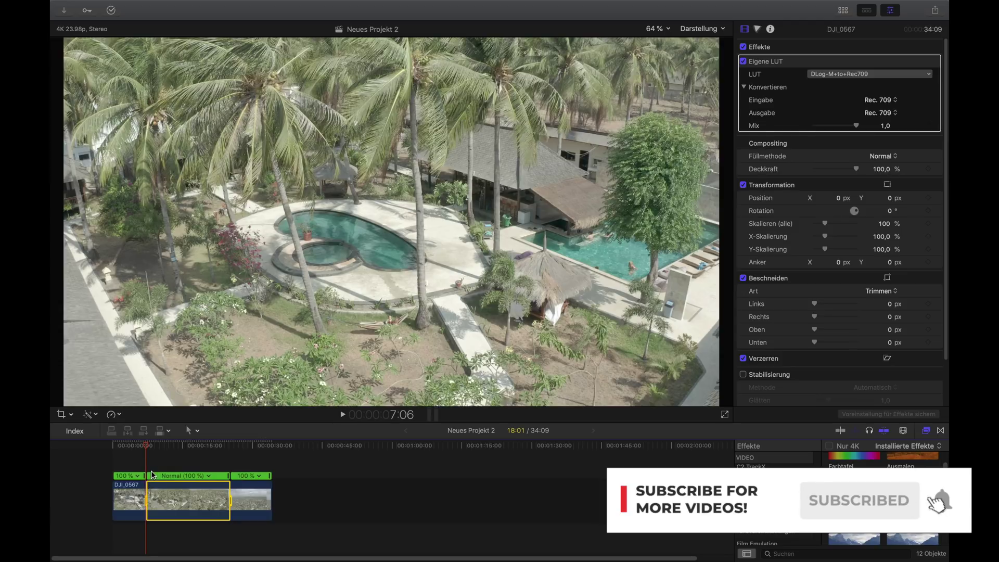
{"action": "double_click", "coordinate": [152, 476]}
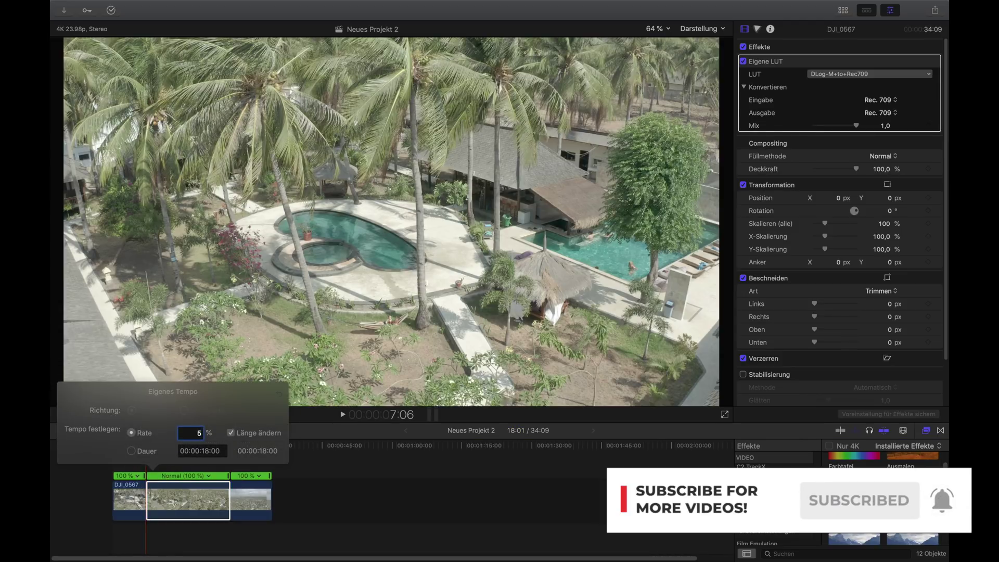
{"action": "type", "text": "5000"}
{"action": "key", "text": "Return"}
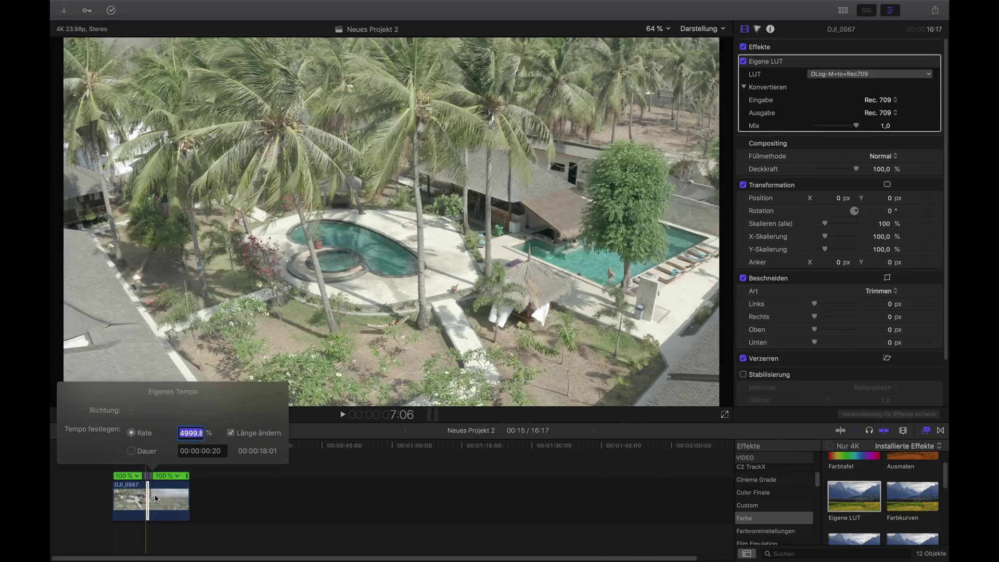
{"action": "left_click", "coordinate": [140, 461]}
{"action": "key", "text": "space"}
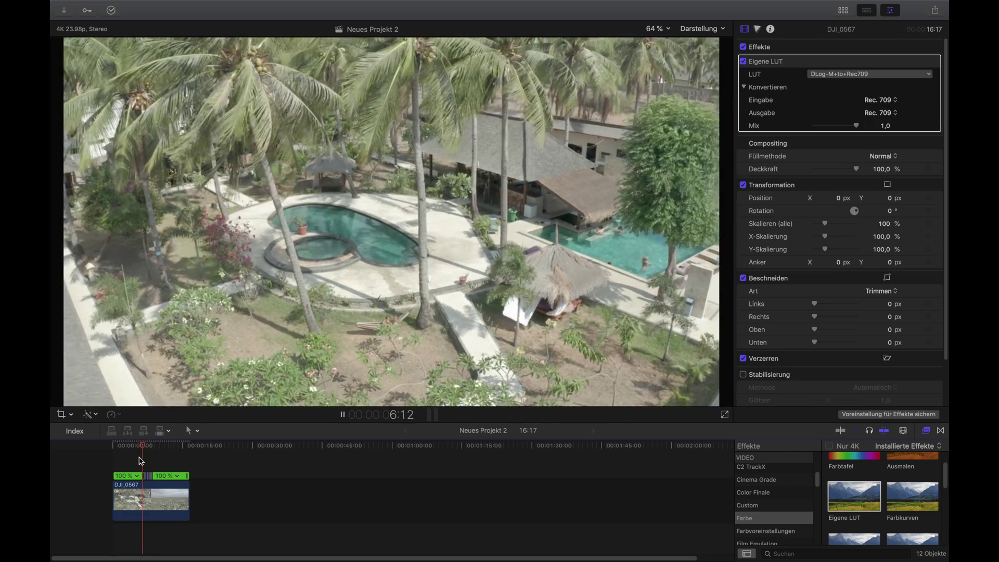
{"action": "key", "text": "space"}
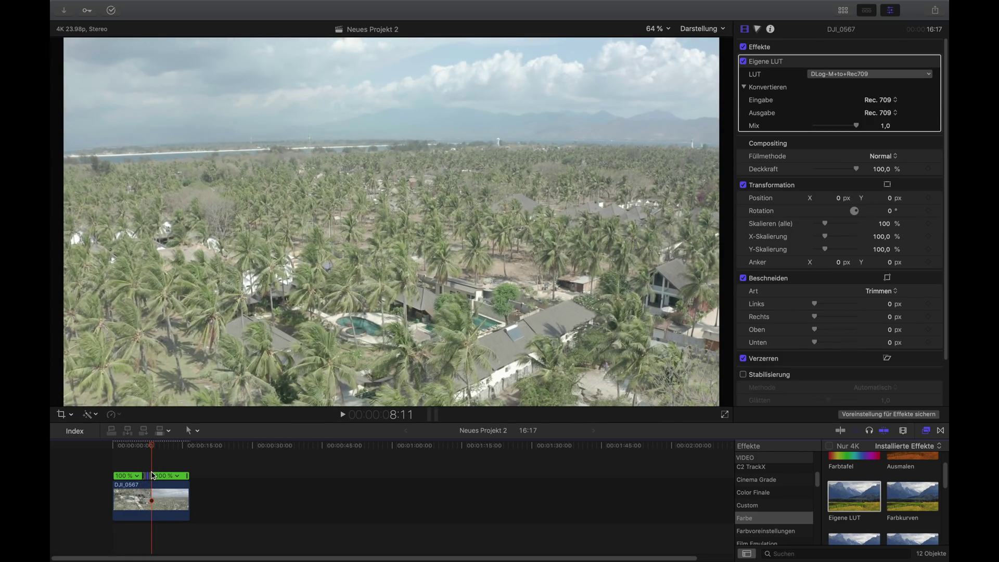
Reset the middle segment to normal speed and set its custom rate to 7000%
{"action": "key", "text": "shift+n"}
{"action": "key", "text": "ctrl+alt+r"}
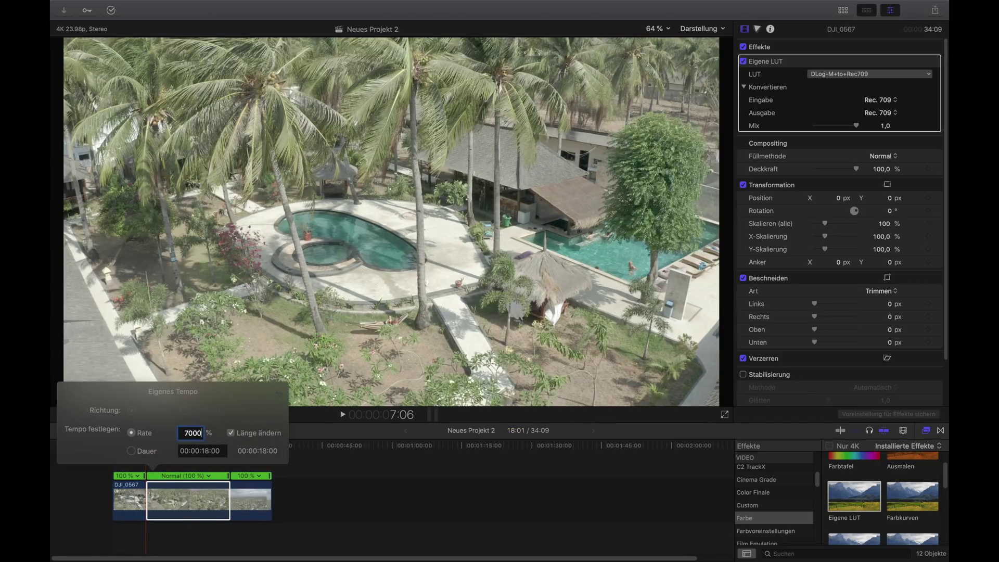
{"action": "type", "text": "7000"}
{"action": "key", "text": "Return"}
Trim the start and end of the clip to a total length of 11:15 and play back the speed ramp
{"action": "left_click_drag", "start_coordinate": [133, 490], "coordinate": [187, 491]}
{"action": "left_click_drag", "start_coordinate": [152, 450], "coordinate": [156, 452]}
{"action": "key", "text": "space"}
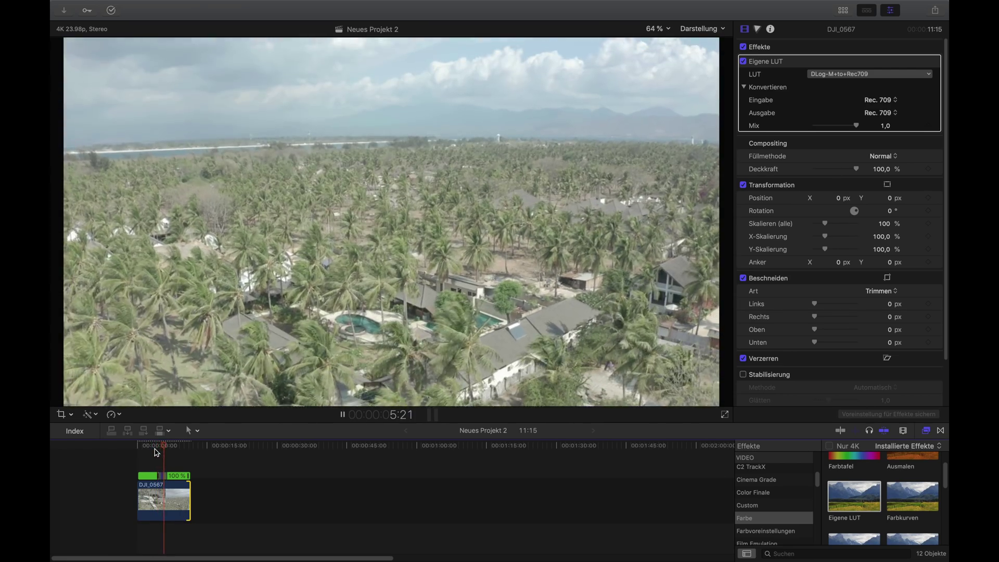
{"action": "key", "text": "space"}
{"action": "left_click_drag", "start_coordinate": [169, 448], "coordinate": [154, 448]}
{"action": "key", "text": "space"}
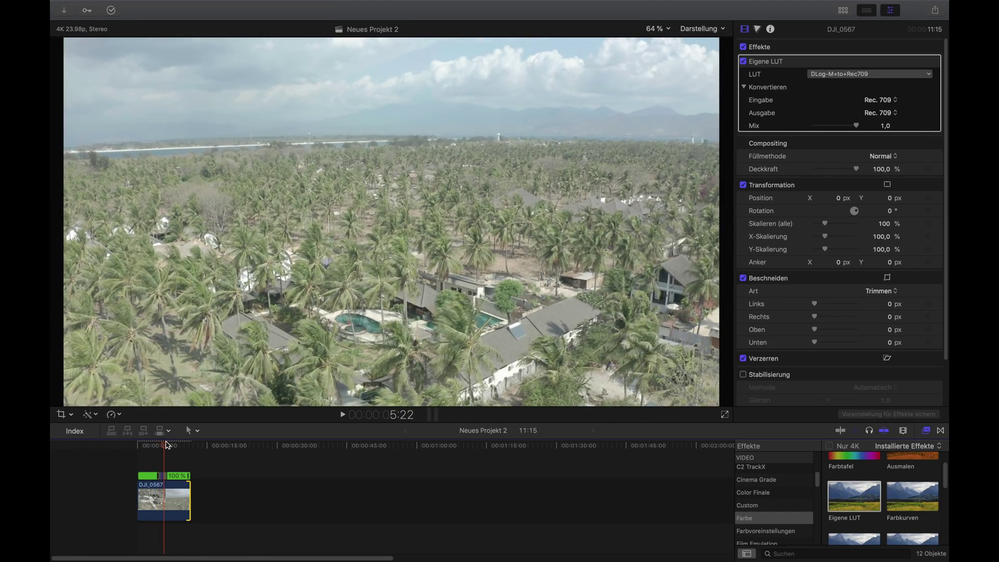
Enable stabilization (Stabilisierung) for the clip and check the motion analysis in the background tasks
{"action": "left_click_drag", "start_coordinate": [165, 446], "coordinate": [158, 446]}
{"action": "scroll", "coordinate": [783, 328], "scroll_direction": "down", "scroll_amount": 1}
{"action": "left_click", "coordinate": [743, 352]}
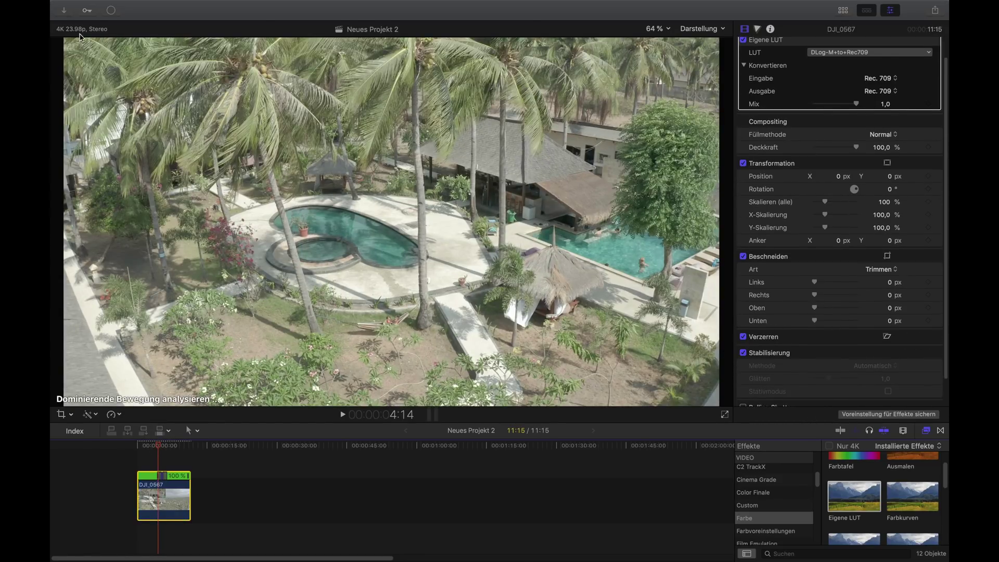
{"action": "left_click", "coordinate": [111, 11]}
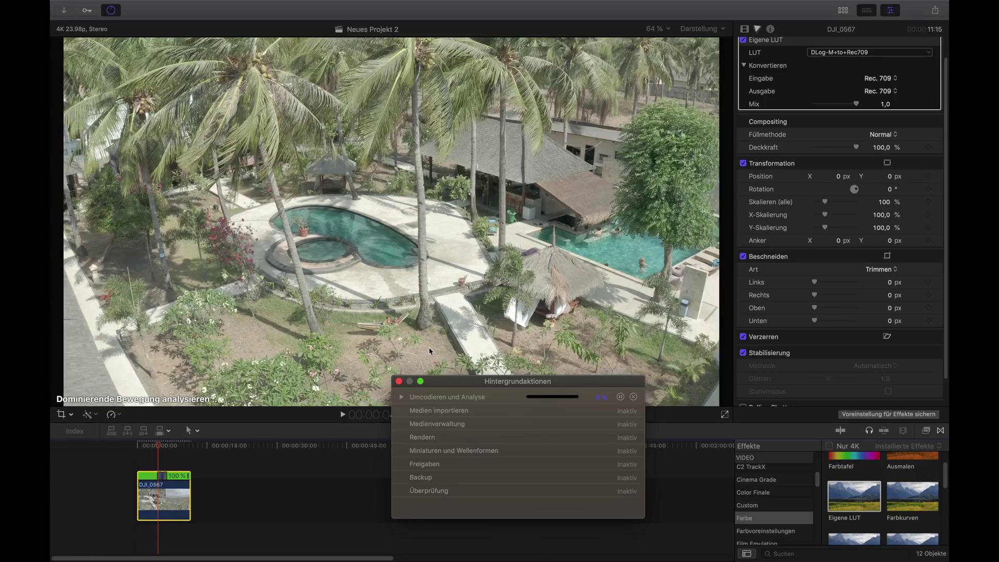
{"action": "left_click", "coordinate": [401, 397]}
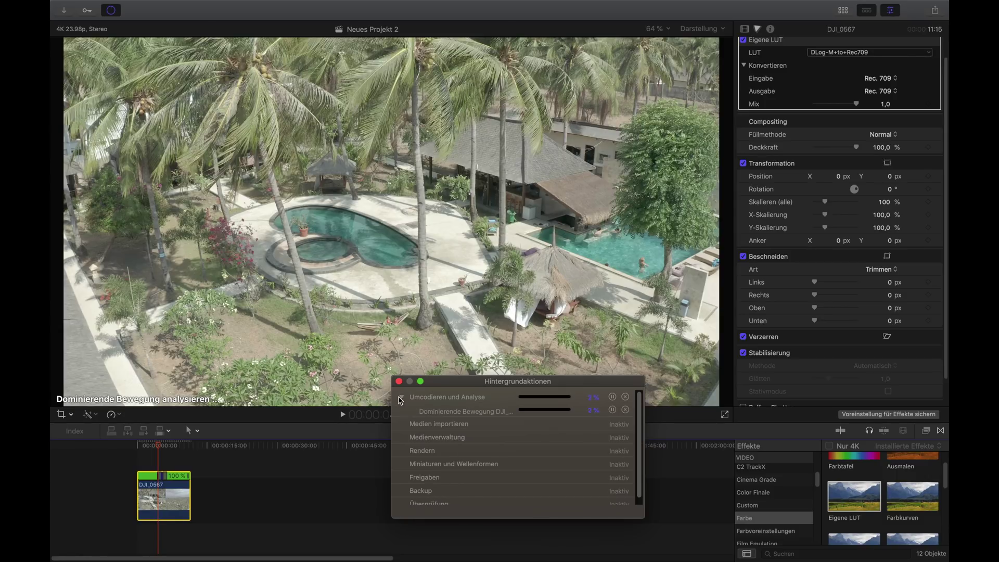
{"action": "left_click", "coordinate": [398, 381]}
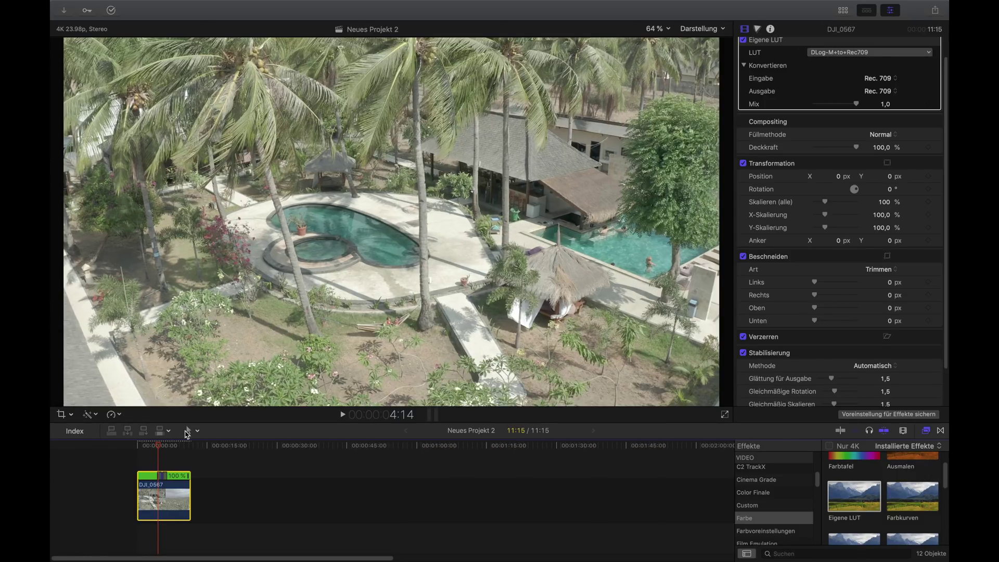
Set stabilization Glättung für Ausgabe and Gleichmäßige Rotation to 4,5 and Gleichmäßig Skalieren to 0, playing the clip before and after
{"action": "mouse_move", "coordinate": [159, 449]}
{"action": "left_mouse_down"}
{"action": "mouse_move", "coordinate": [146, 452]}
{"action": "mouse_move", "coordinate": [154, 457]}
{"action": "left_mouse_up"}
{"action": "key", "text": "space"}
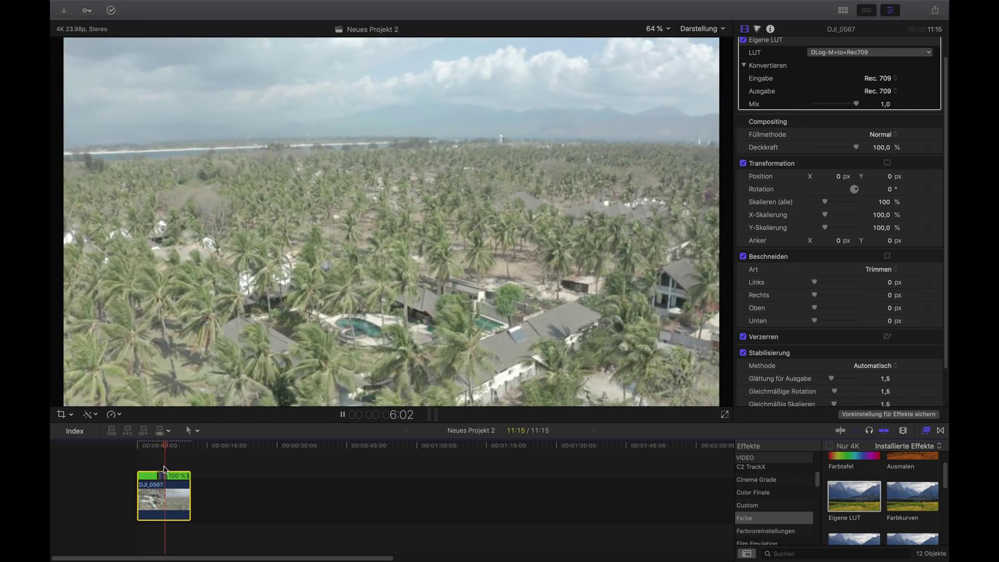
{"action": "scroll", "coordinate": [779, 298], "scroll_direction": "down", "scroll_amount": 2}
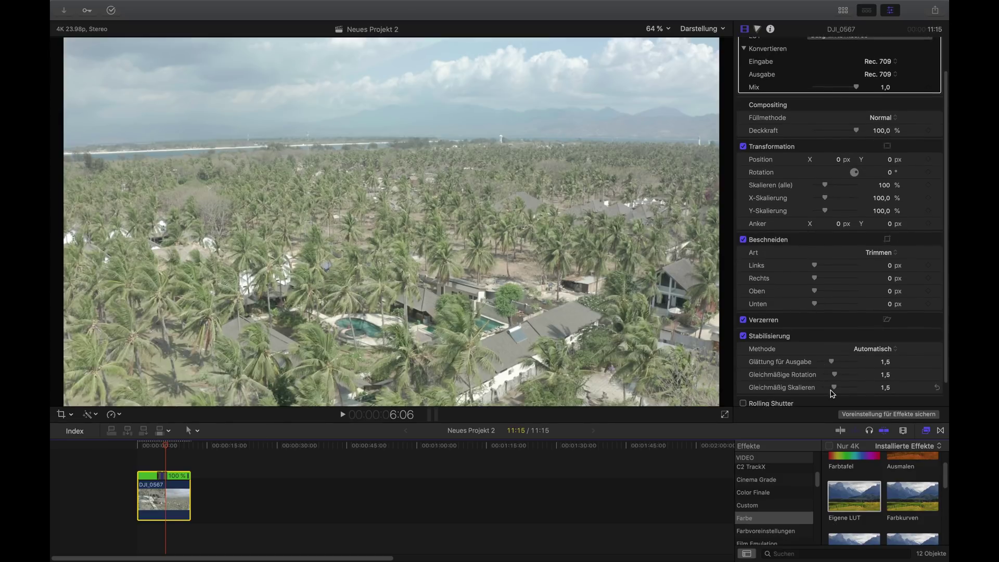
{"action": "left_click_drag", "start_coordinate": [834, 392], "coordinate": [895, 375]}
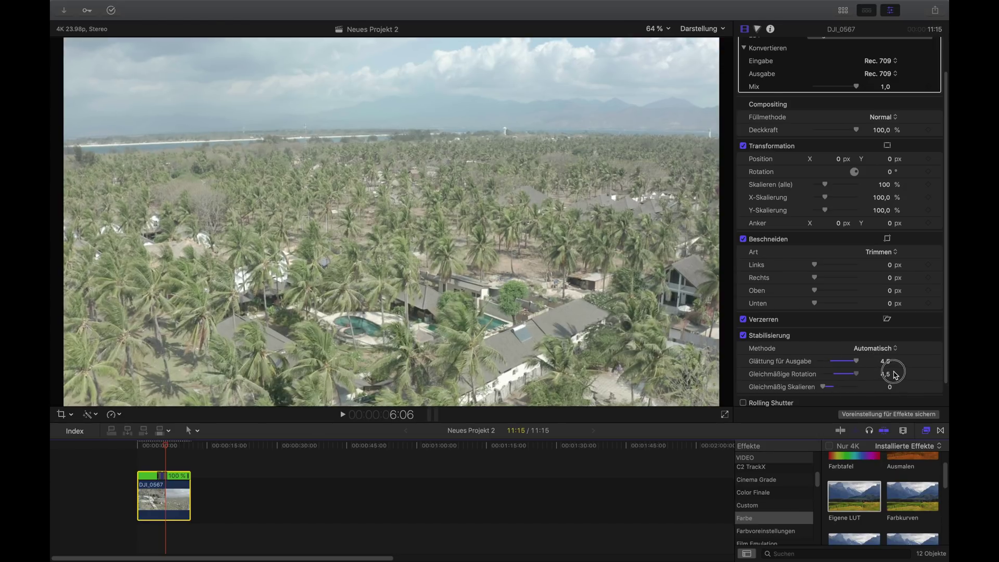
{"action": "left_click", "coordinate": [154, 465]}
{"action": "key", "text": "space"}
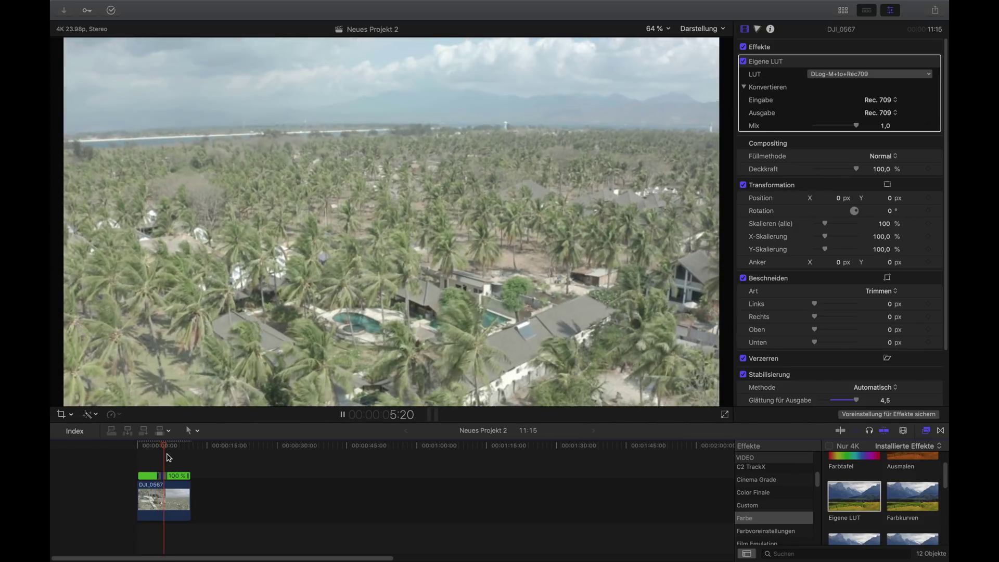
{"action": "key", "text": "space"}
Raise the clip's Glättung für Ausgabe and Gleichmäßige Rotation to 10,0 and play back the stabilized speed ramp
{"action": "left_click", "coordinate": [180, 489]}
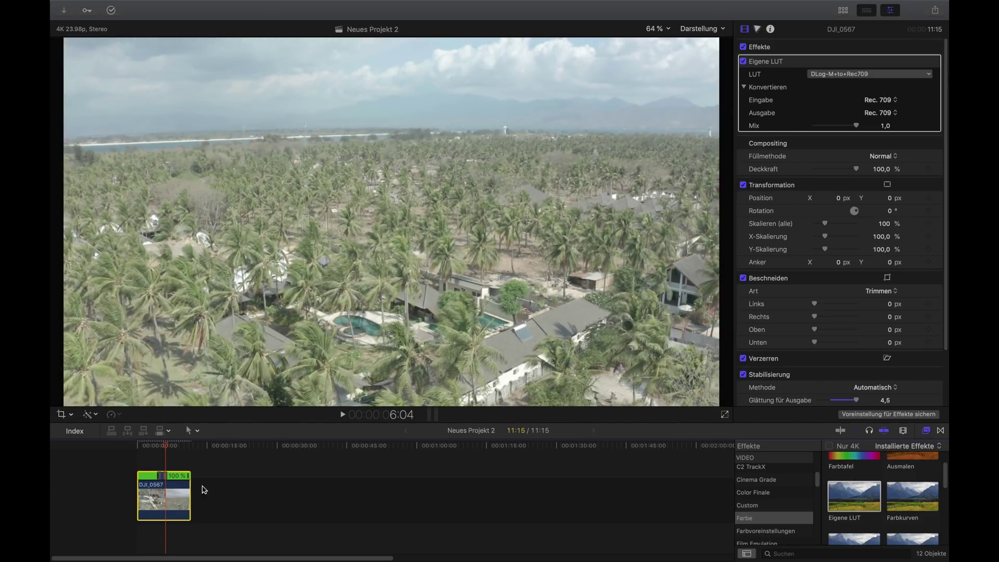
{"action": "scroll", "coordinate": [863, 381], "scroll_direction": "down", "scroll_amount": 3}
{"action": "left_click", "coordinate": [887, 373]}
{"action": "type", "text": "10"}
{"action": "left_click", "coordinate": [887, 386]}
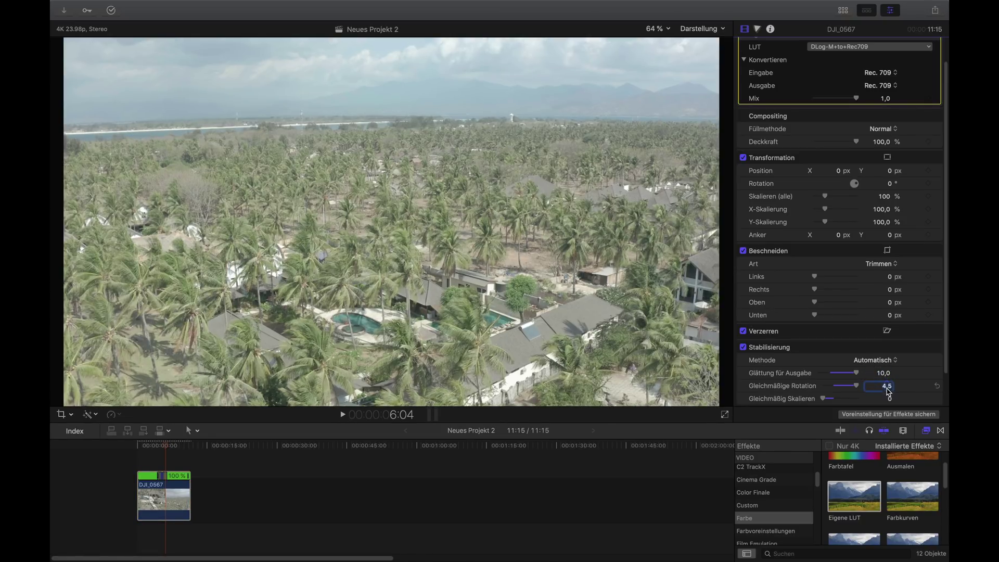
{"action": "key", "text": "Tab"}
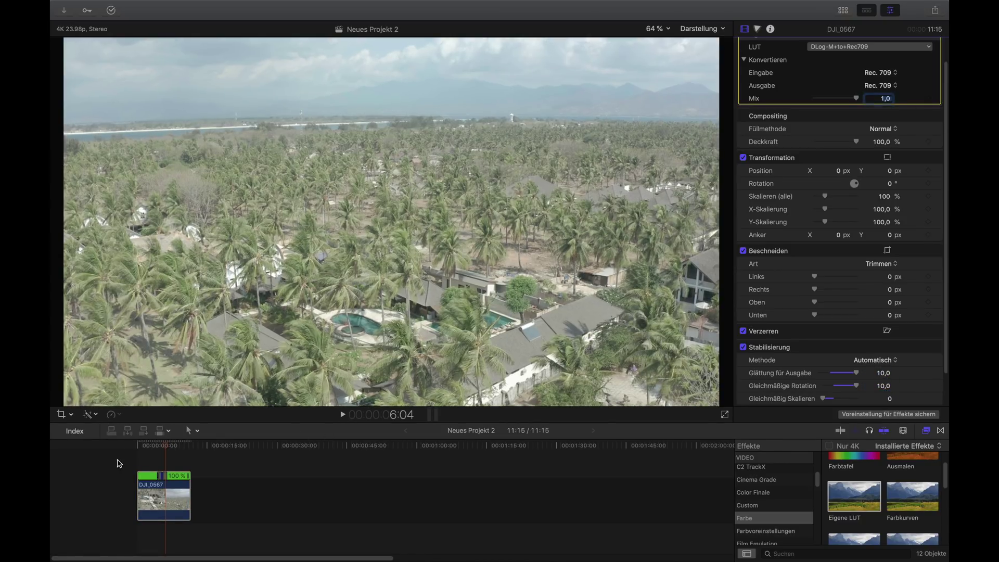
{"action": "left_click", "coordinate": [151, 459]}
{"action": "key", "text": "space"}
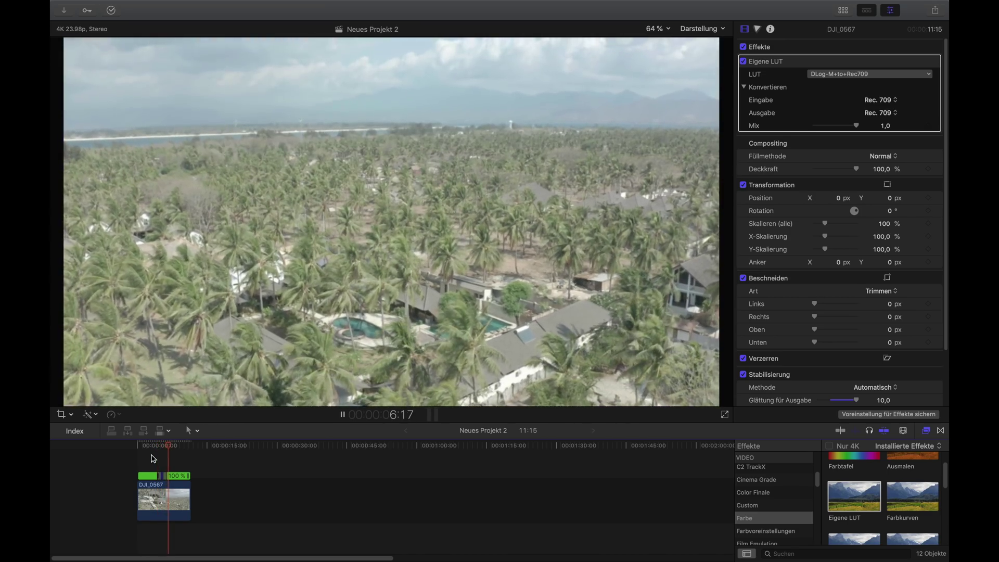
{"action": "left_click", "coordinate": [151, 460]}
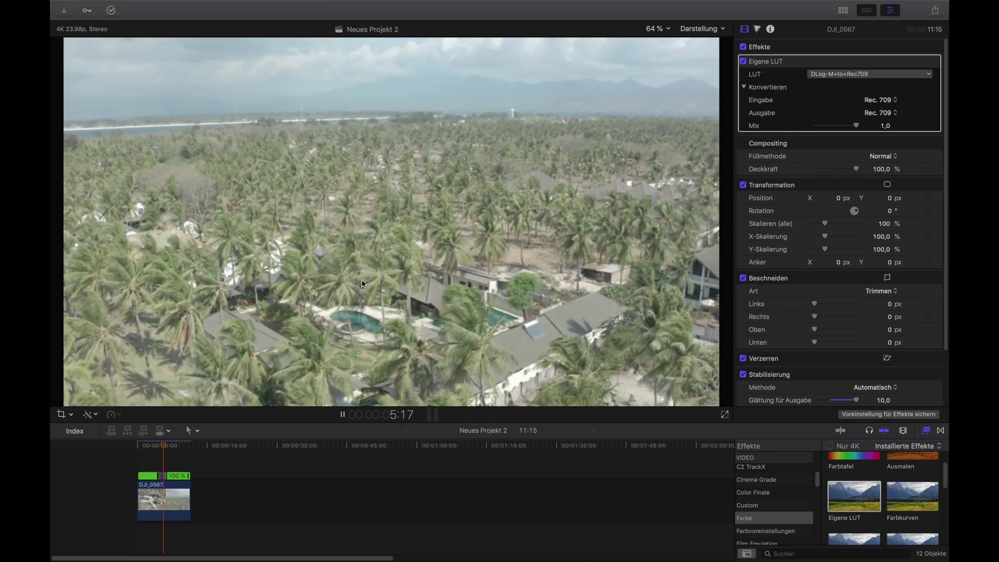
{"action": "left_click", "coordinate": [157, 463]}
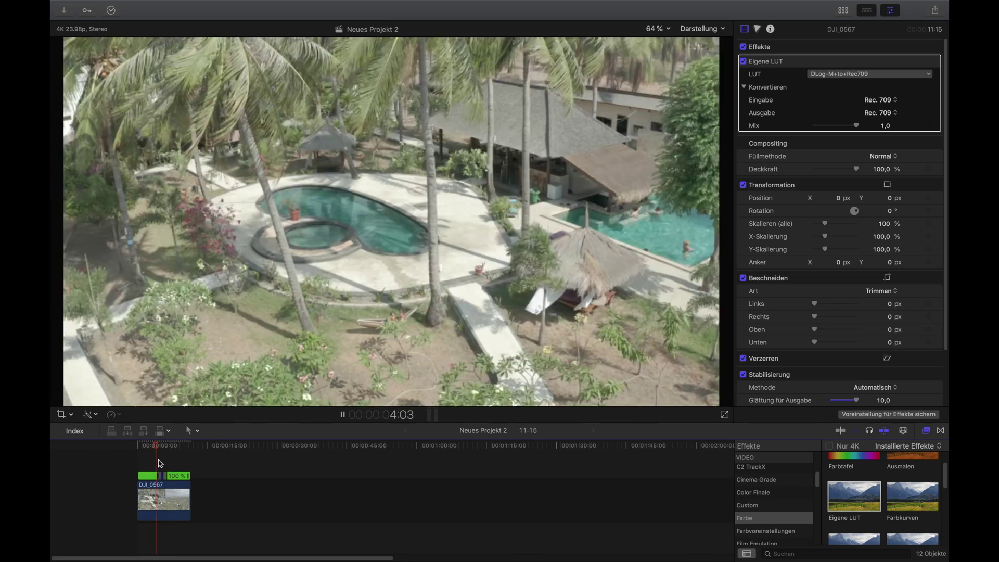
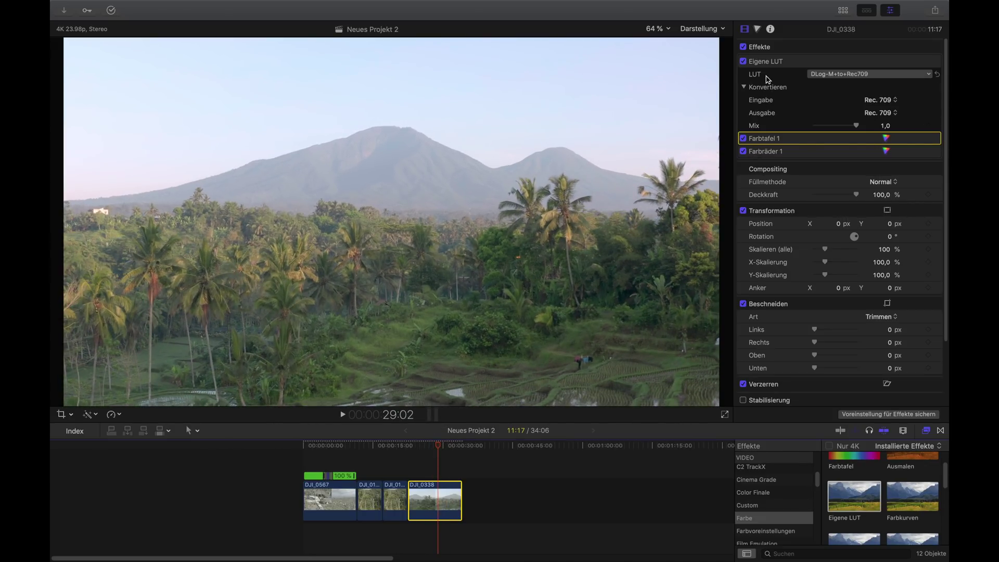
Move the playhead to about 28:17 in clip DJI_0338 and add a Farbkurven color correction to it
{"action": "left_click", "coordinate": [795, 62]}
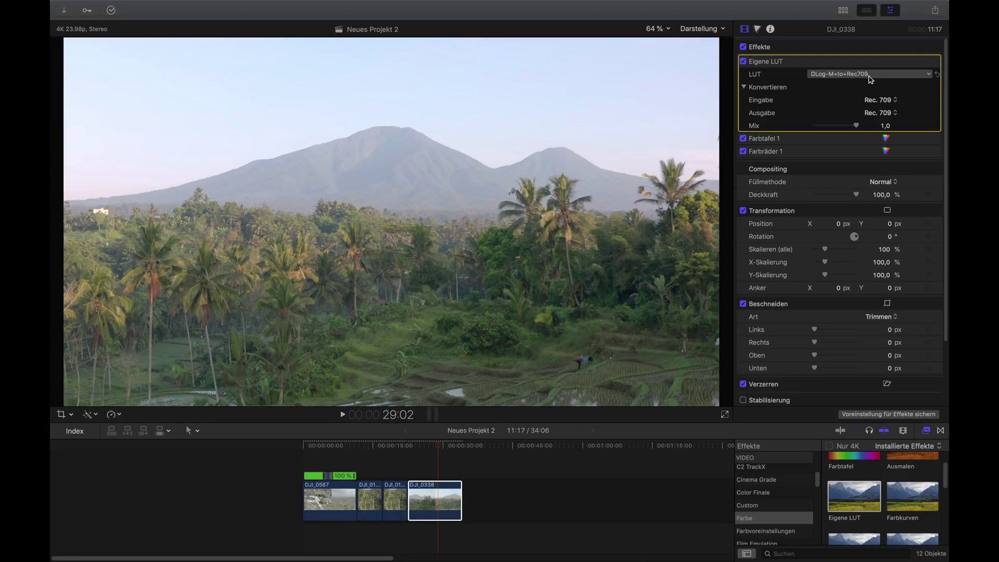
{"action": "left_click", "coordinate": [785, 151]}
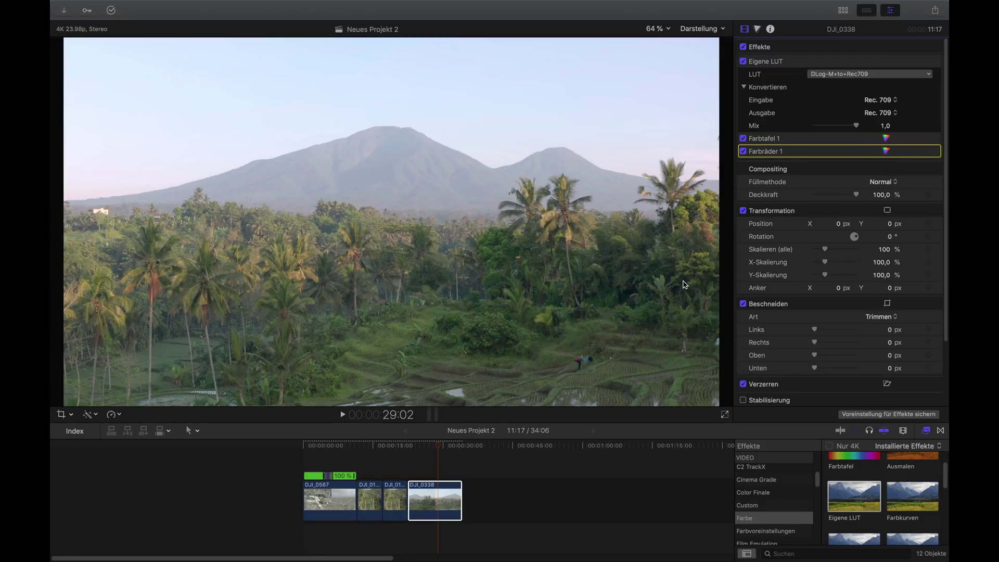
{"action": "left_click", "coordinate": [436, 446]}
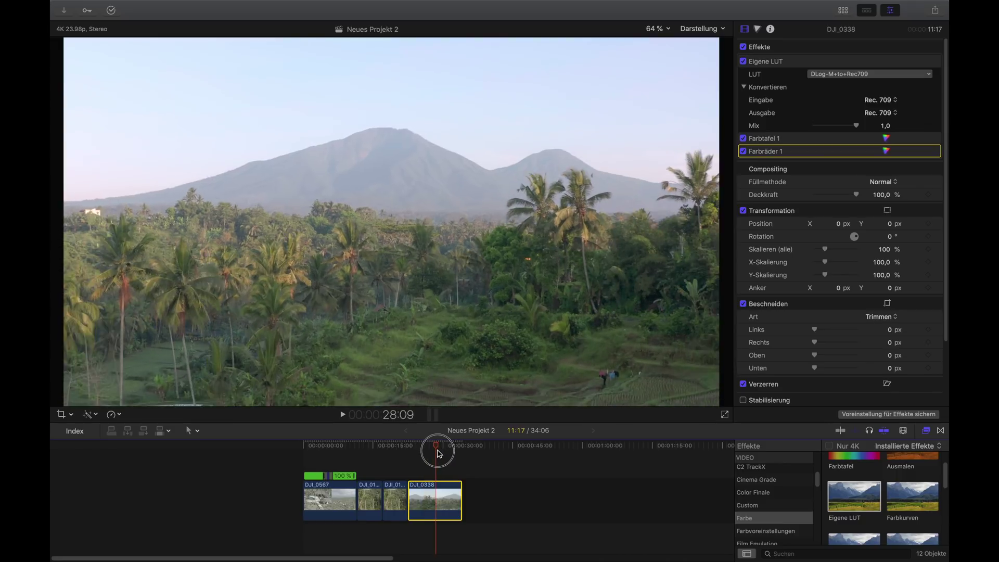
{"action": "left_click", "coordinate": [774, 46]}
{"action": "left_click", "coordinate": [813, 120]}
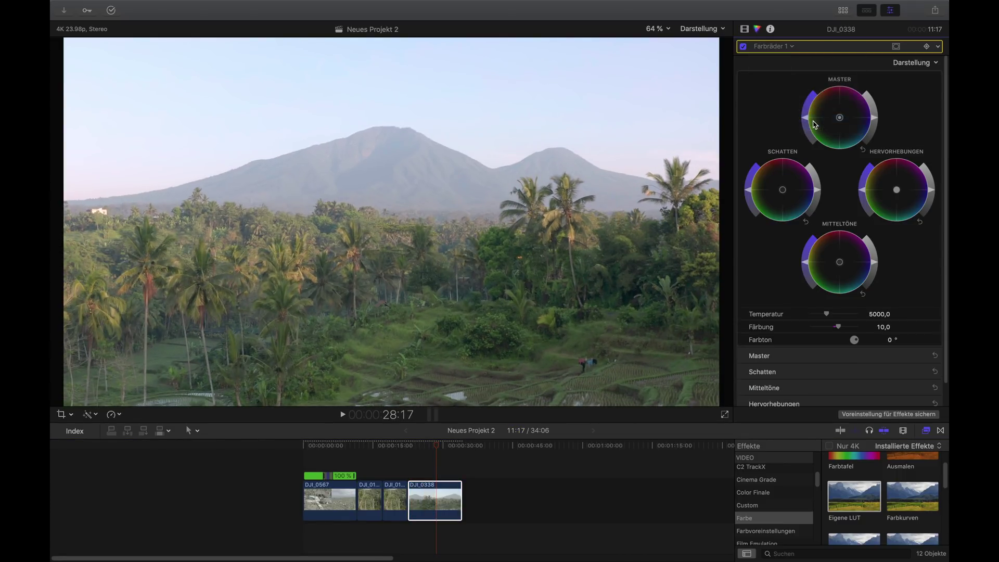
Add seven evenly spaced control points along the Luma curve without changing its straight line
{"action": "left_click", "coordinate": [911, 94]}
{"action": "left_click", "coordinate": [888, 102]}
{"action": "left_click", "coordinate": [863, 110]}
{"action": "left_click", "coordinate": [840, 120]}
{"action": "left_click", "coordinate": [816, 129]}
{"action": "left_click", "coordinate": [792, 138]}
{"action": "left_click", "coordinate": [768, 146]}
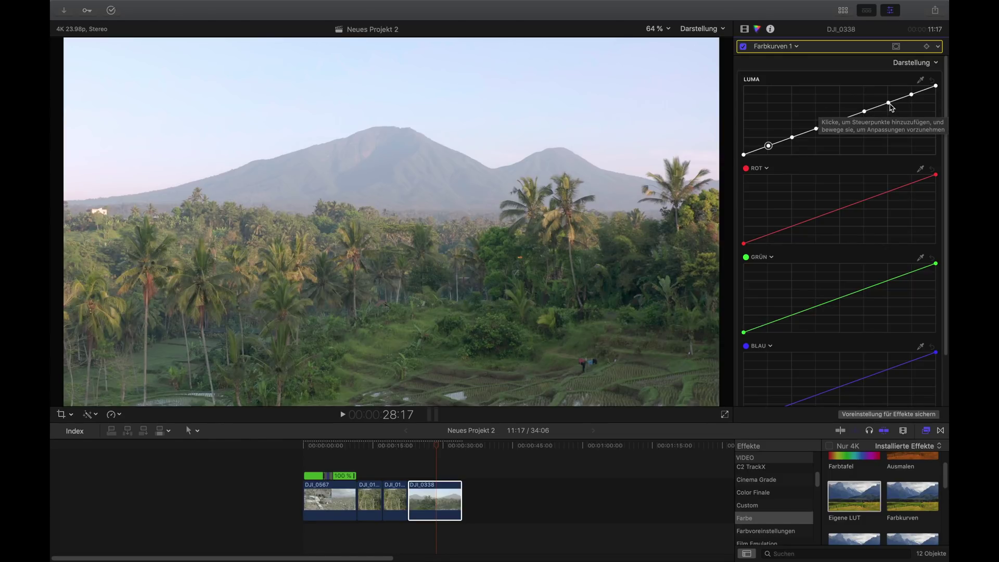
Slightly lower the middle control points of the Luma curve to darken the tonal range of the mountains and give them more contrast
{"action": "left_click_drag", "start_coordinate": [888, 103], "coordinate": [889, 111]}
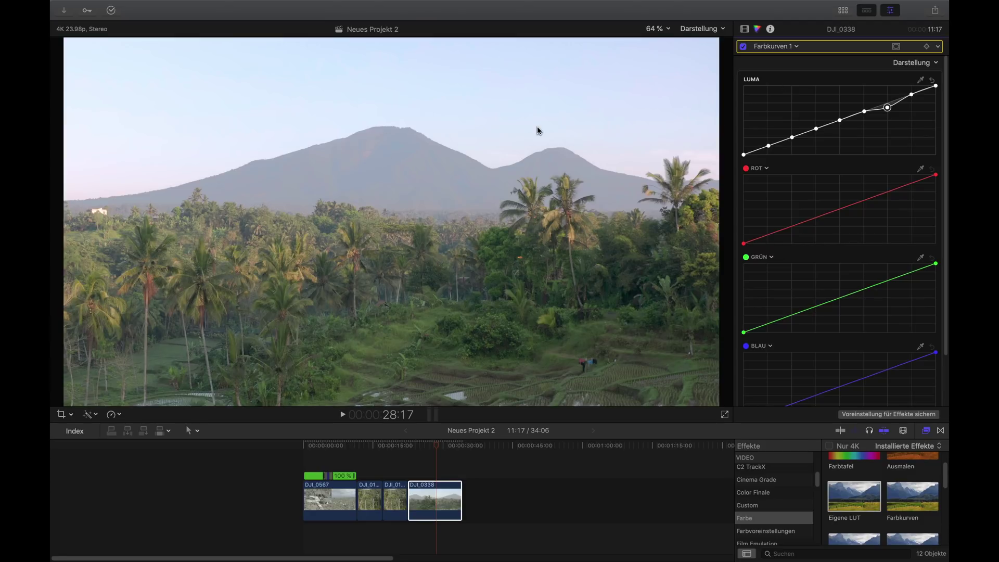
{"action": "key", "text": "super+z"}
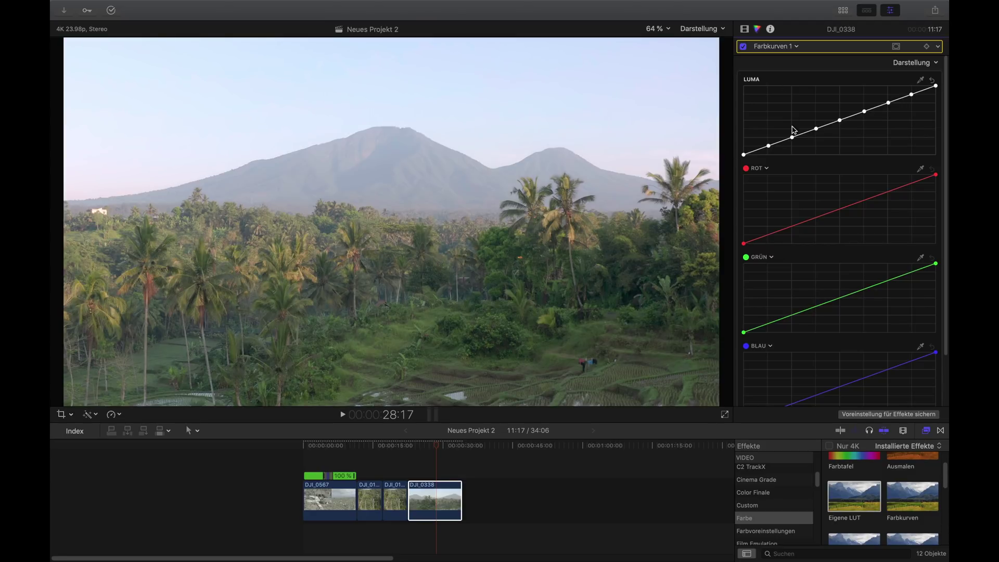
{"action": "left_click", "coordinate": [864, 112]}
{"action": "left_click_drag", "start_coordinate": [864, 111], "coordinate": [864, 119]}
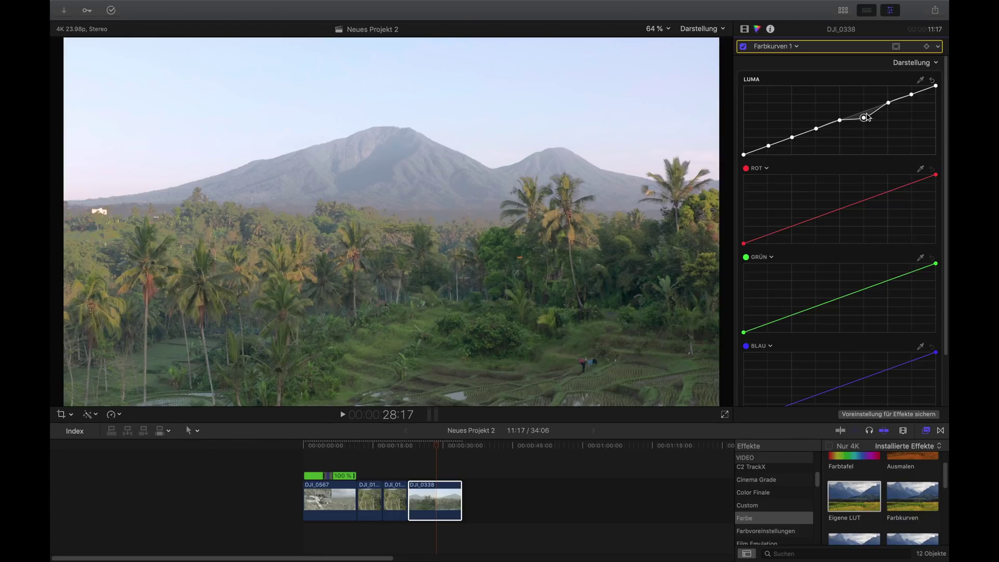
{"action": "left_click", "coordinate": [841, 121]}
{"action": "left_click_drag", "start_coordinate": [842, 125], "coordinate": [842, 128]}
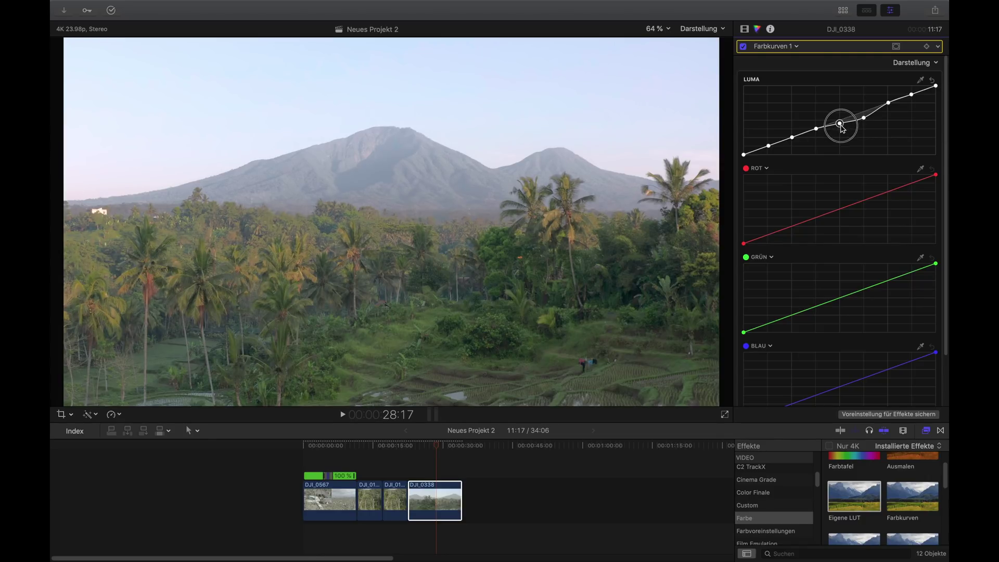
{"action": "left_click", "coordinate": [816, 129]}
{"action": "left_click_drag", "start_coordinate": [819, 134], "coordinate": [818, 133]}
{"action": "left_click", "coordinate": [839, 124]}
{"action": "left_click_drag", "start_coordinate": [864, 118], "coordinate": [843, 127]}
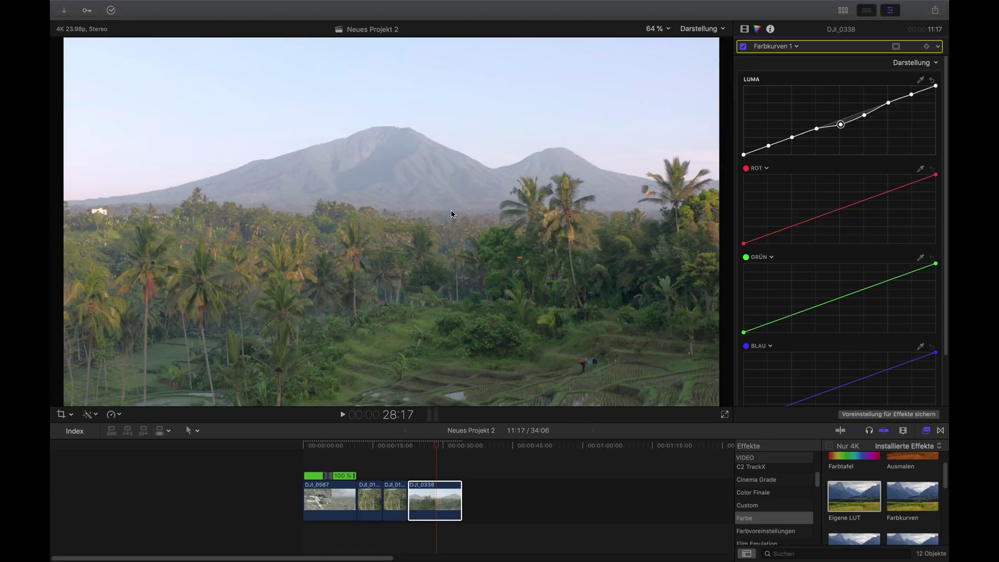
{"action": "left_click_drag", "start_coordinate": [816, 129], "coordinate": [792, 138]}
Compare the mountains repeatedly with the Farbkurven 1 correction switched off and on, leaving it enabled
{"action": "left_click", "coordinate": [748, 48]}
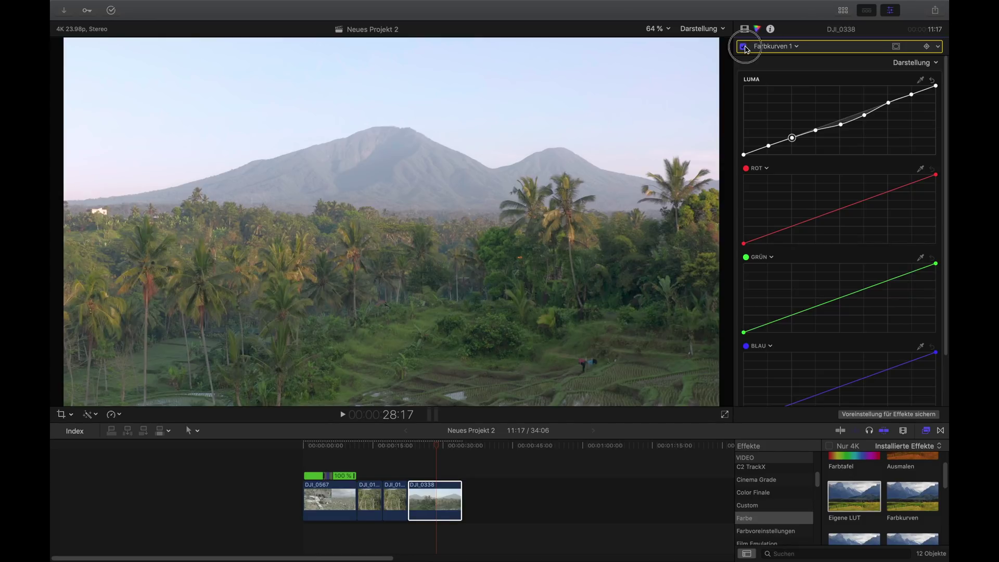
{"action": "left_click", "coordinate": [747, 48]}
{"action": "left_click", "coordinate": [748, 48]}
{"action": "left_click", "coordinate": [747, 48]}
{"action": "left_click", "coordinate": [746, 48]}
{"action": "left_click", "coordinate": [747, 48]}
{"action": "left_click", "coordinate": [747, 48]}
{"action": "left_click", "coordinate": [747, 48]}
{"action": "left_click", "coordinate": [743, 47]}
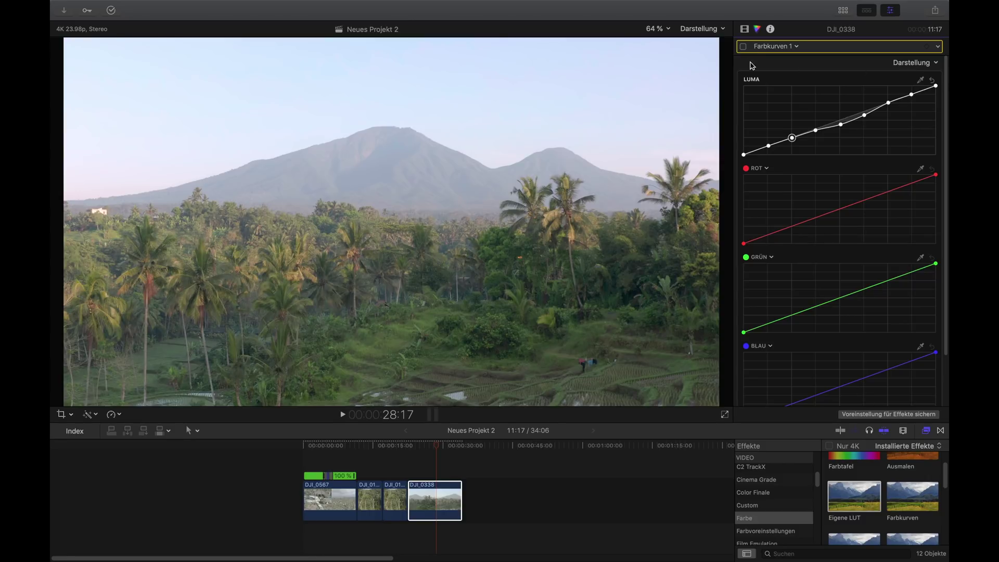
{"action": "left_click", "coordinate": [743, 46]}
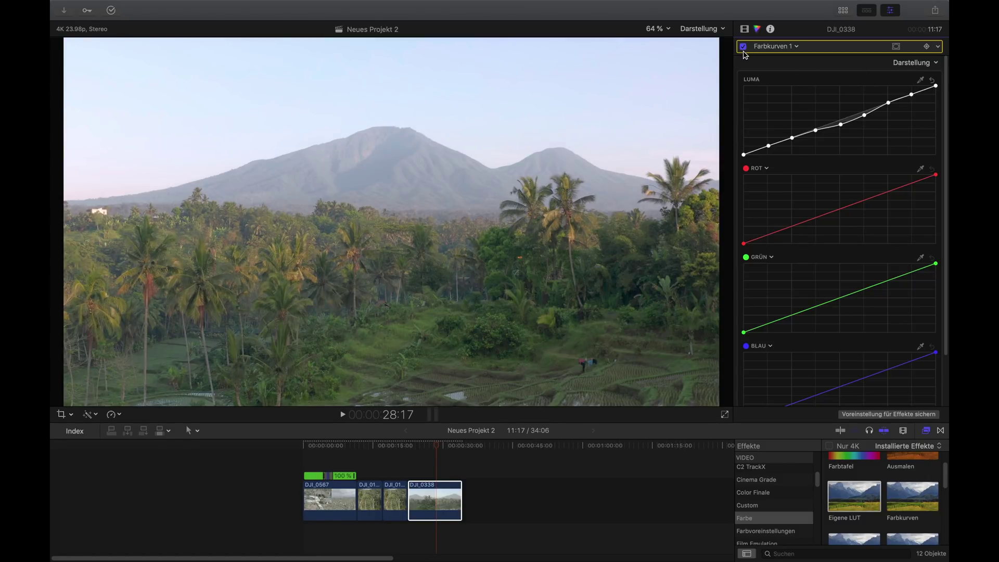
{"action": "left_click", "coordinate": [743, 47]}
{"action": "left_click", "coordinate": [743, 47]}
{"action": "left_click", "coordinate": [743, 47]}
{"action": "left_click", "coordinate": [743, 47]}
Slightly raise the two upper control points of the Luma curve to brighten the highlights
{"action": "left_click_drag", "start_coordinate": [911, 96], "coordinate": [911, 96]}
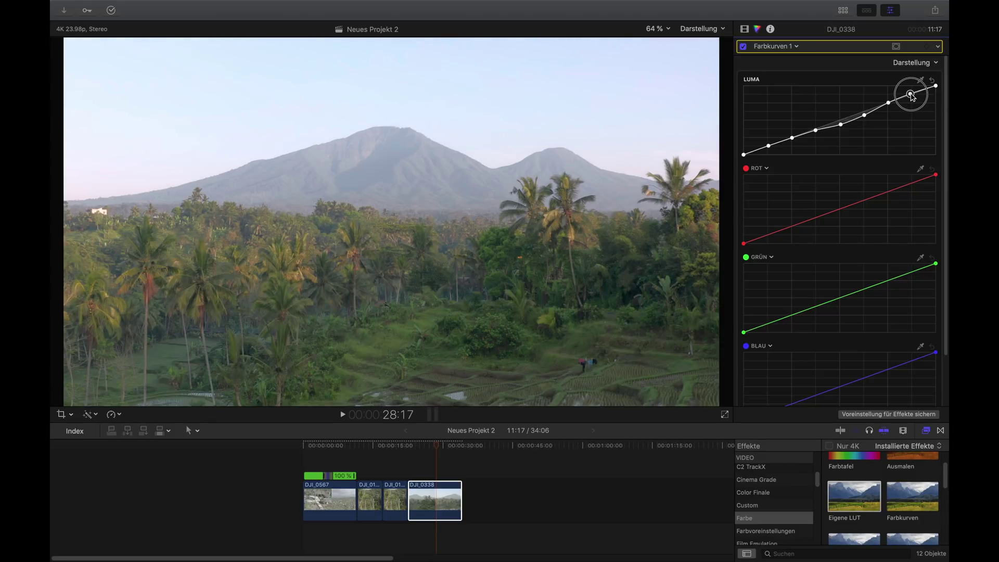
{"action": "left_click", "coordinate": [889, 103]}
{"action": "left_click_drag", "start_coordinate": [889, 104], "coordinate": [888, 104]}
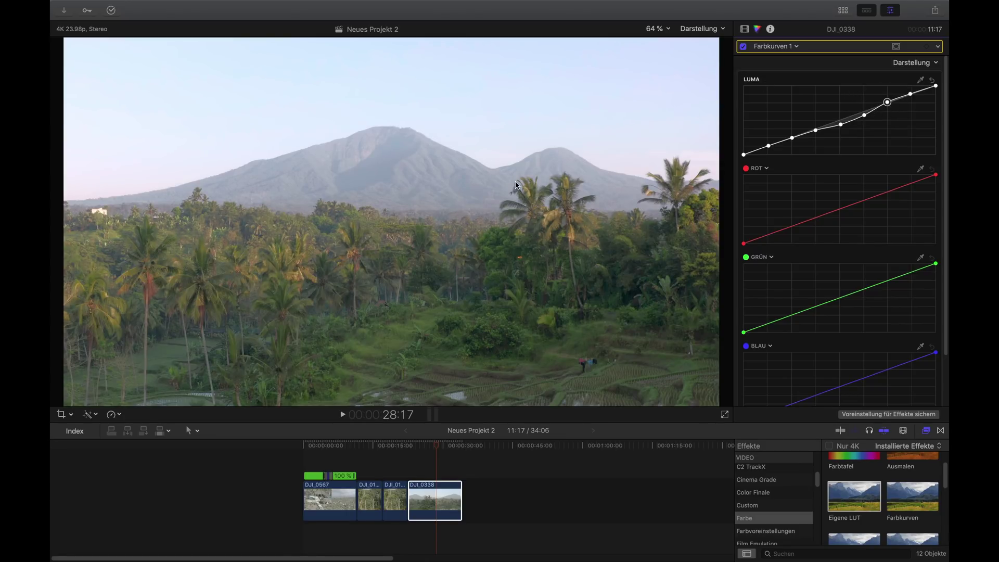
Compare the image with and without Farbkurven 1 at 28:17 and at 26:16, leaving the correction enabled
{"action": "left_click", "coordinate": [743, 47]}
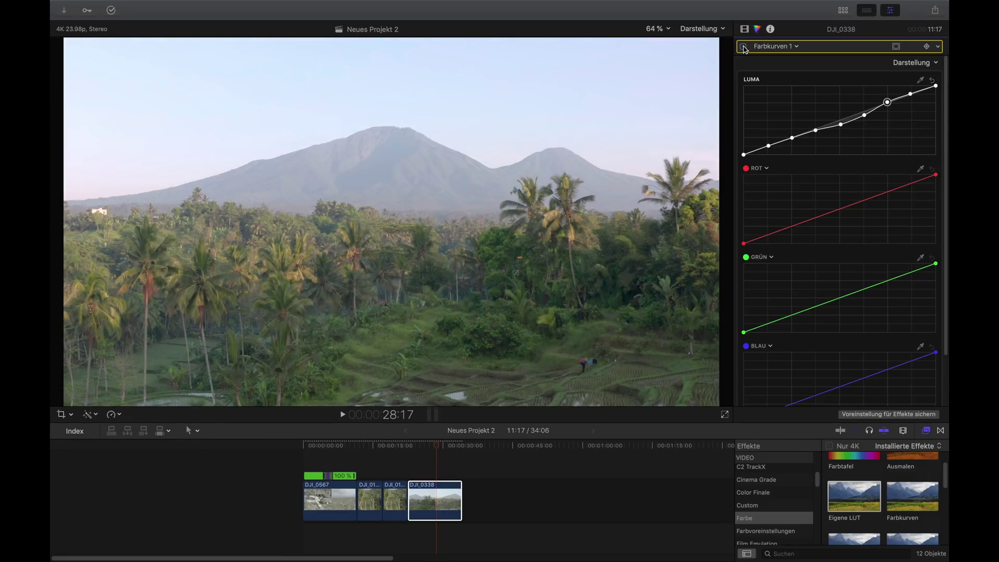
{"action": "left_click", "coordinate": [743, 47]}
{"action": "left_click", "coordinate": [743, 47]}
{"action": "left_click", "coordinate": [743, 47]}
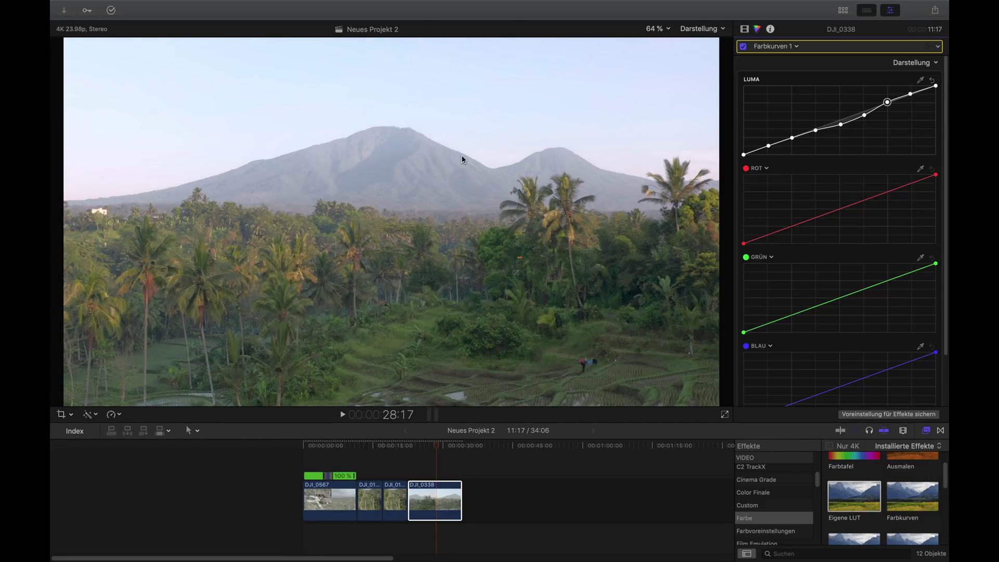
{"action": "left_click", "coordinate": [744, 47]}
{"action": "left_click", "coordinate": [744, 47]}
{"action": "left_click", "coordinate": [744, 47]}
{"action": "left_click", "coordinate": [424, 447]}
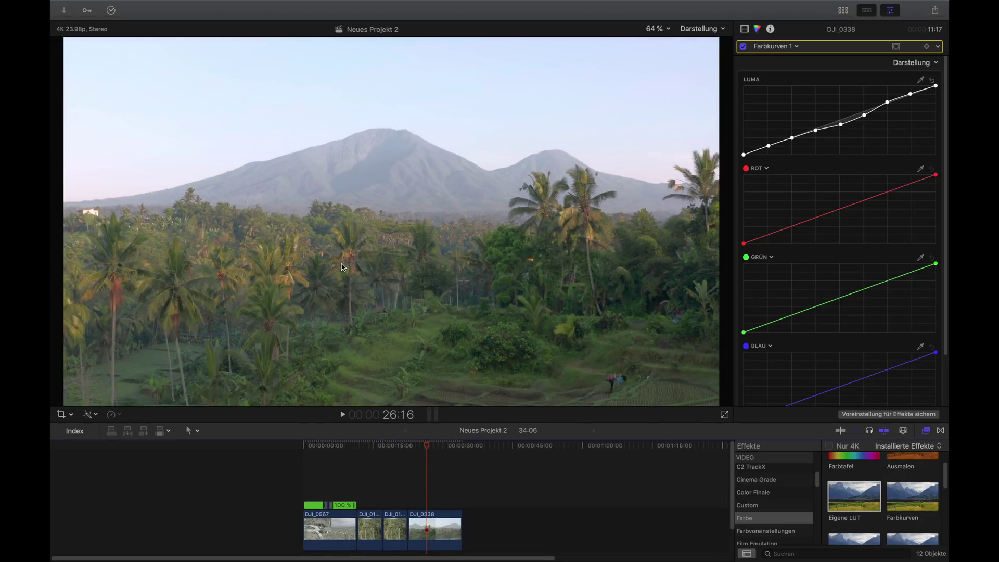
{"action": "left_click", "coordinate": [743, 46]}
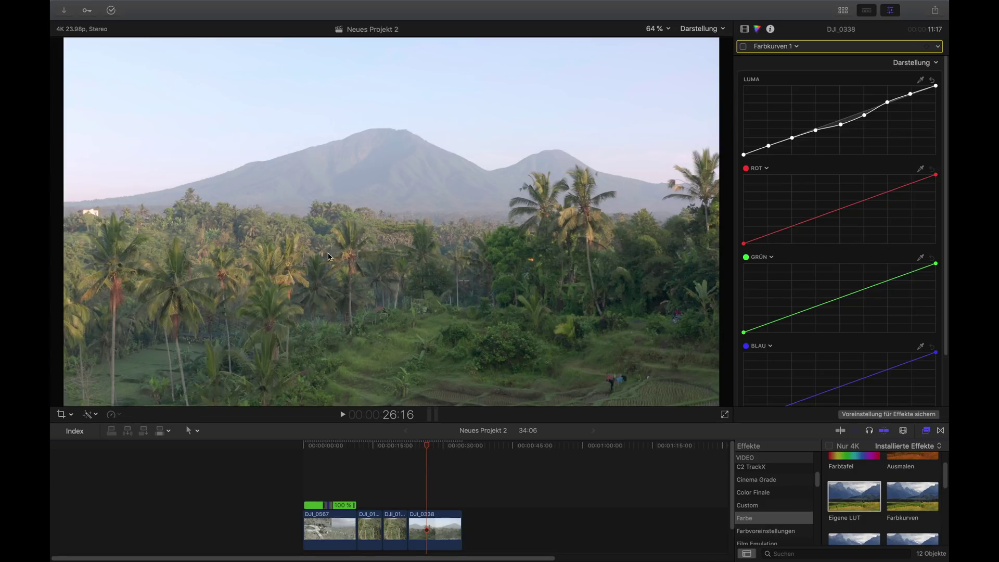
{"action": "left_click", "coordinate": [744, 47]}
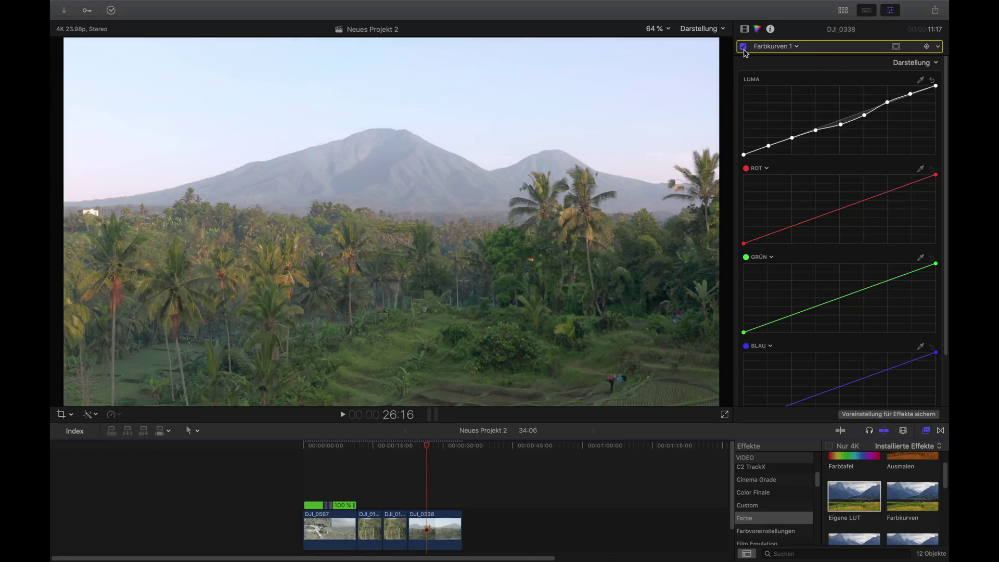
{"action": "left_click", "coordinate": [743, 47]}
{"action": "left_click", "coordinate": [743, 48]}
Add a Formmaske to Farbkurven 1 and fit it across the full frame width, covering the sky and mountains down to the tree line
{"action": "left_click", "coordinate": [435, 523]}
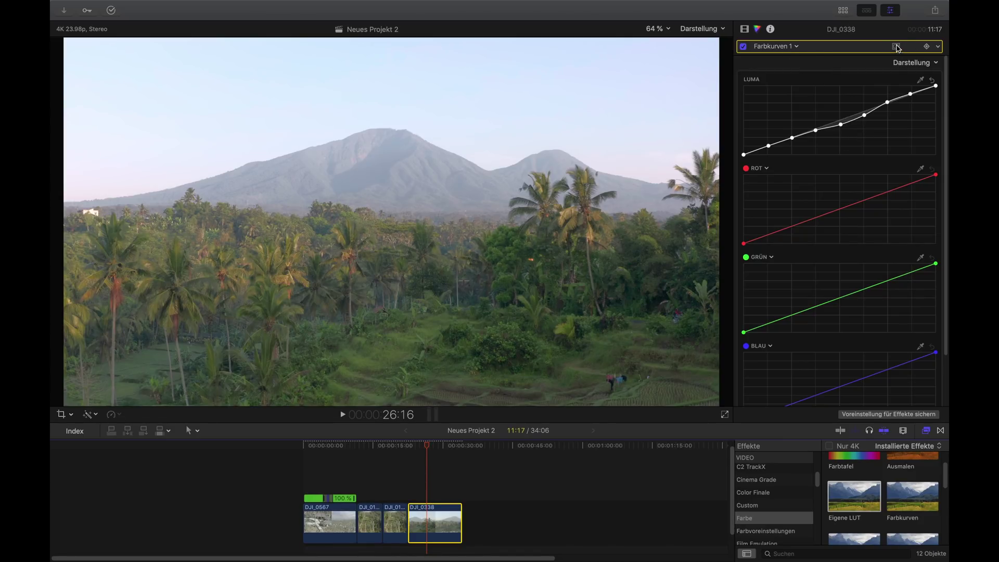
{"action": "left_click", "coordinate": [896, 47]}
{"action": "left_click", "coordinate": [844, 50]}
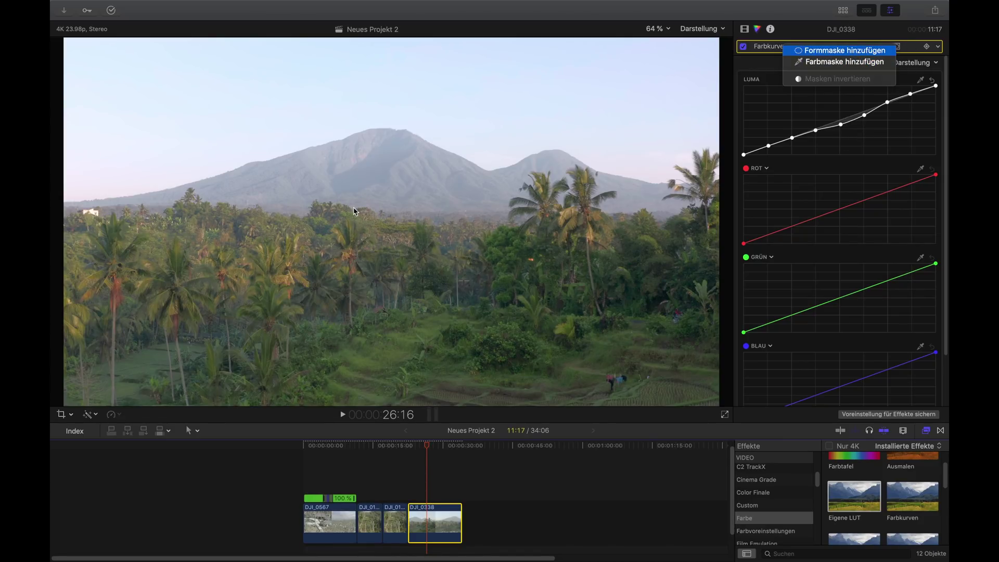
{"action": "left_click_drag", "start_coordinate": [356, 136], "coordinate": [274, 152]}
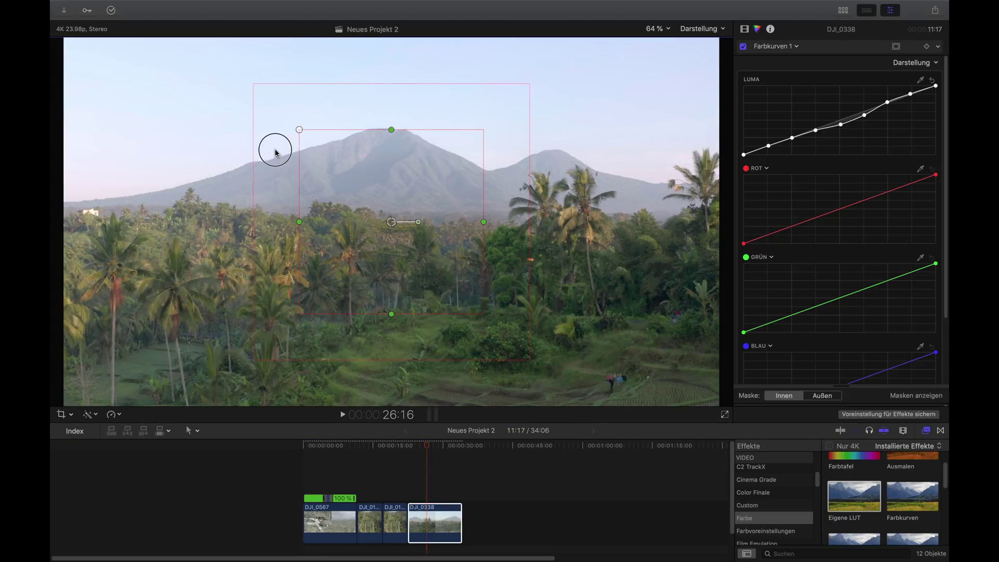
{"action": "left_click_drag", "start_coordinate": [391, 220], "coordinate": [384, 129]}
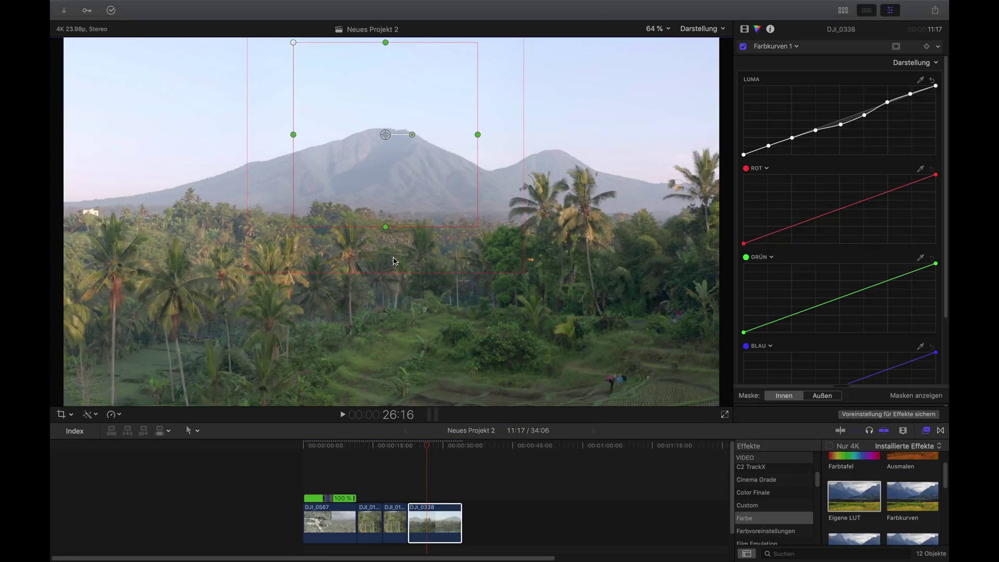
{"action": "mouse_move", "coordinate": [418, 228]}
{"action": "left_mouse_down"}
{"action": "mouse_move", "coordinate": [414, 197]}
{"action": "mouse_move", "coordinate": [416, 239]}
{"action": "left_mouse_up"}
{"action": "left_click_drag", "start_coordinate": [392, 135], "coordinate": [385, 89]}
{"action": "left_click_drag", "start_coordinate": [489, 131], "coordinate": [521, 132]}
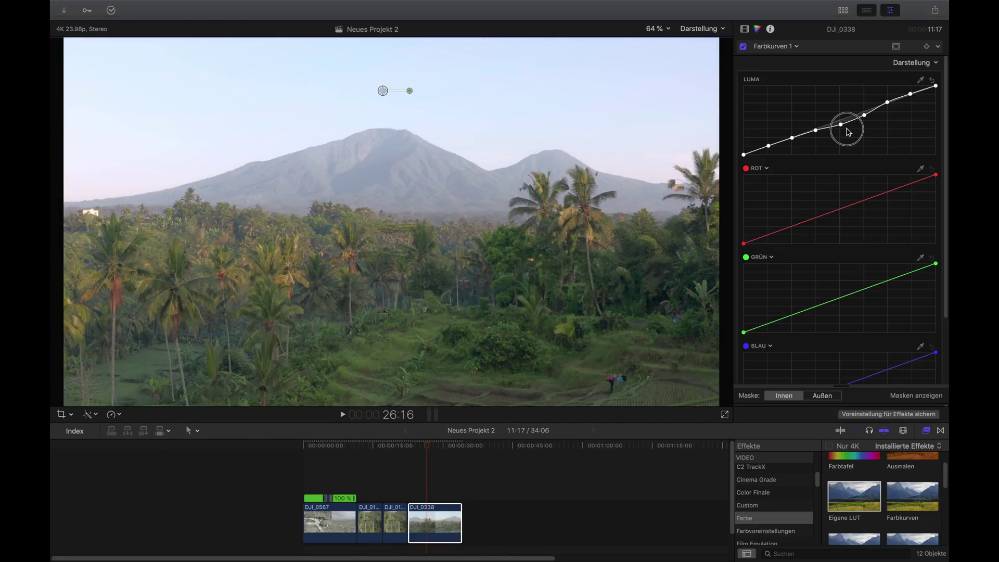
{"action": "left_click_drag", "start_coordinate": [633, 166], "coordinate": [745, 89]}
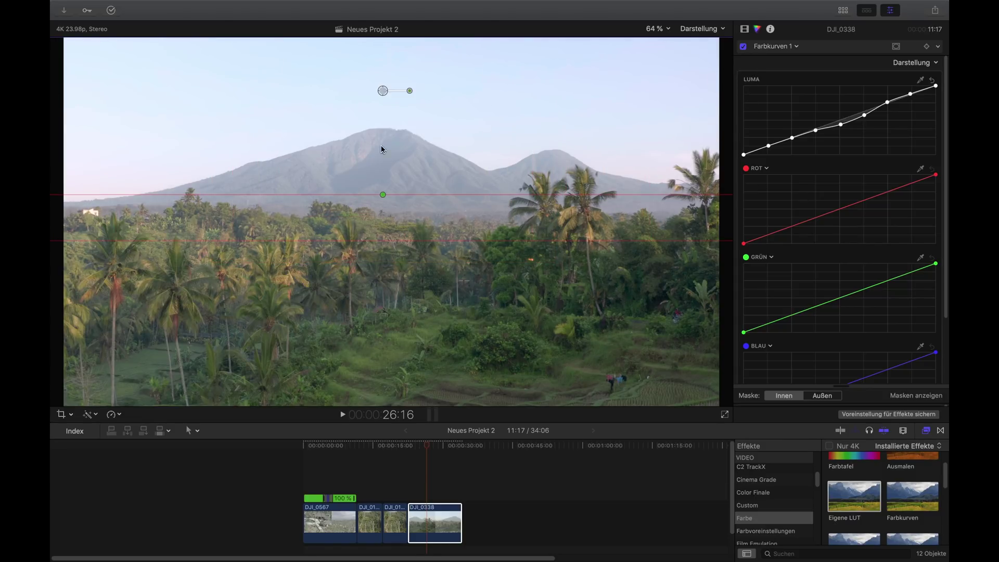
Check the masked Farbkurven 1 effect on the mountains by switching it off and on, leaving it enabled
{"action": "left_click", "coordinate": [742, 47]}
{"action": "left_click", "coordinate": [743, 47]}
{"action": "left_click", "coordinate": [741, 50]}
{"action": "left_click", "coordinate": [744, 47]}
{"action": "left_click", "coordinate": [744, 47]}
{"action": "left_click", "coordinate": [744, 47]}
{"action": "left_click", "coordinate": [744, 46]}
{"action": "left_click", "coordinate": [744, 47]}
{"action": "left_click", "coordinate": [744, 47]}
Add a second Farbkurven correction, without a mask, to clip DJI_0338
{"action": "left_click", "coordinate": [744, 29]}
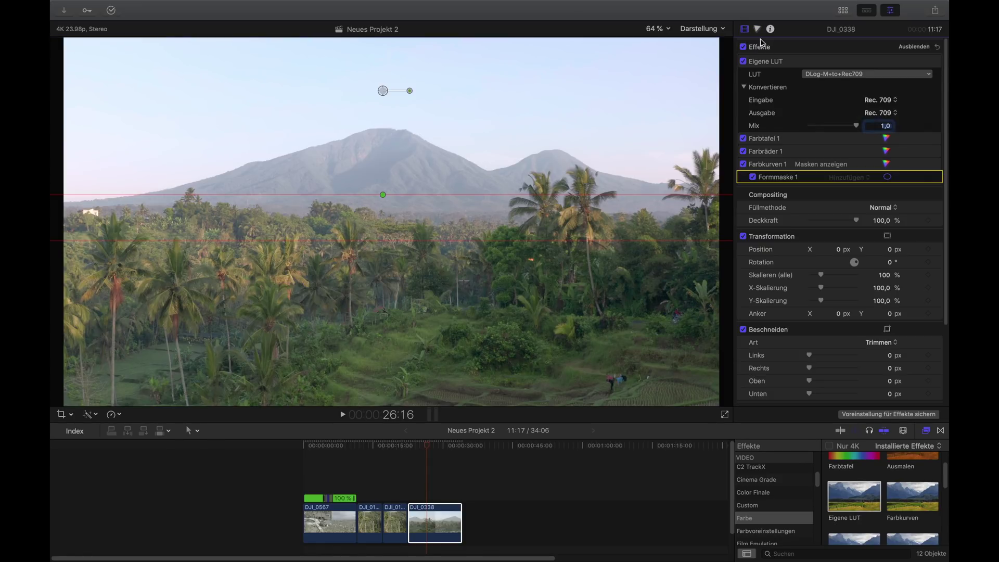
{"action": "left_click", "coordinate": [757, 29]}
{"action": "left_click", "coordinate": [778, 47]}
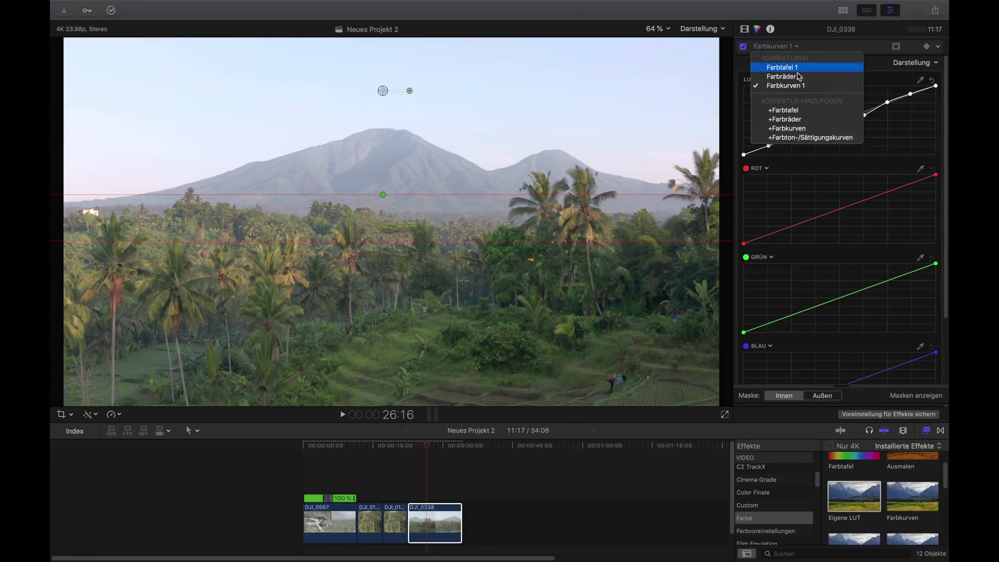
{"action": "key", "text": "Escape"}
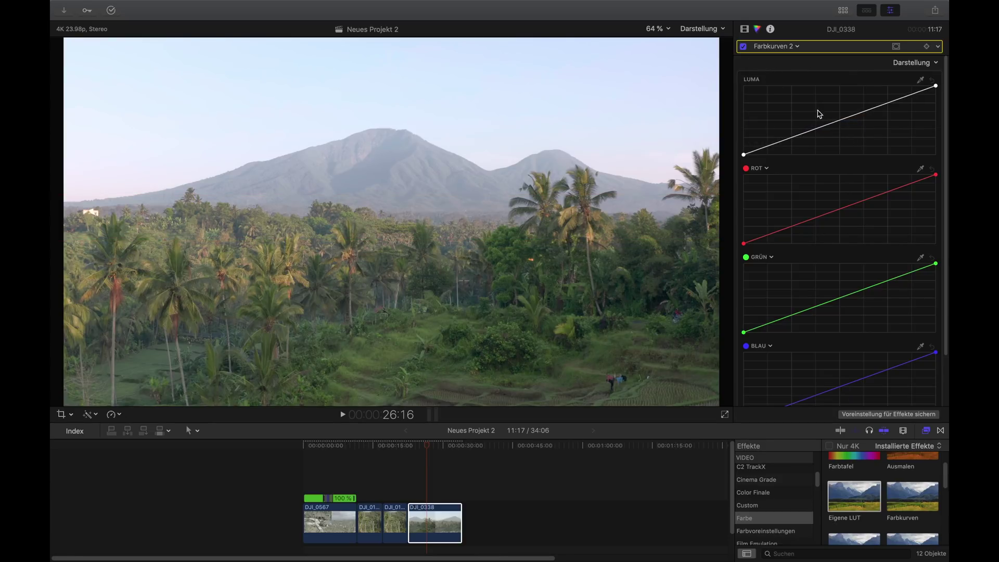
Shape the Farbkurven 2 Luma curve into a slight S with lowered shadows and raised highlights, comparing the image with and without it
{"action": "left_click", "coordinate": [794, 140]}
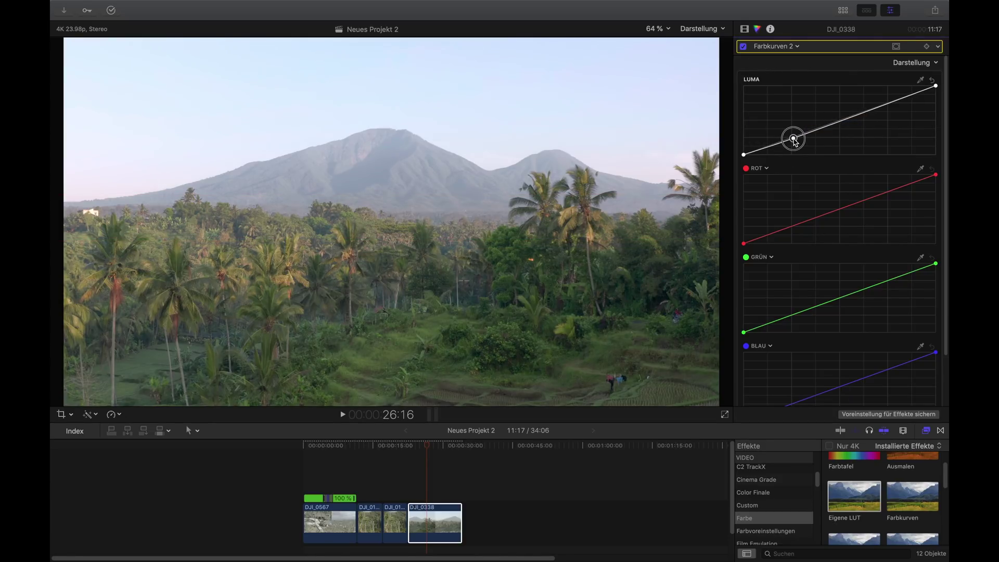
{"action": "left_click", "coordinate": [886, 102]}
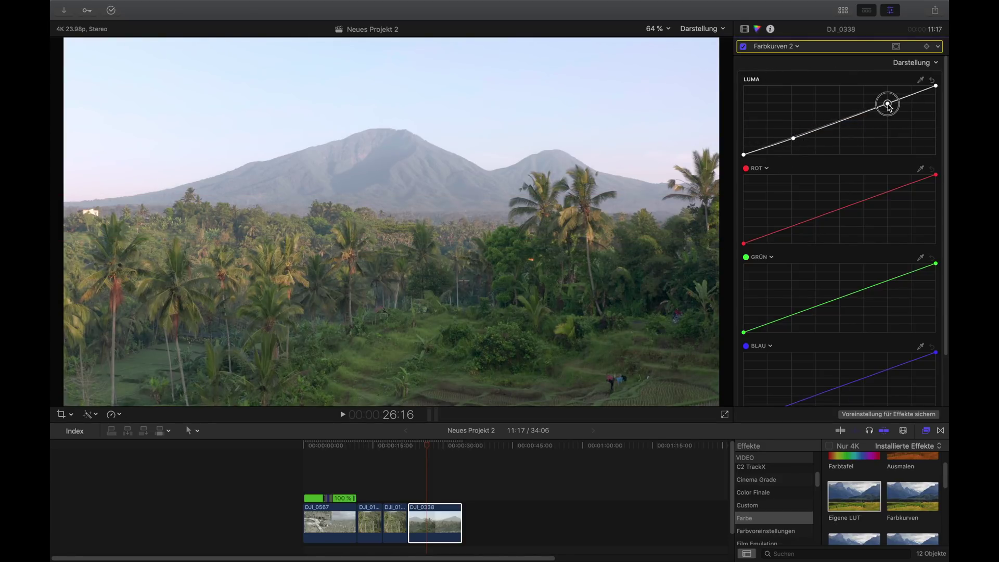
{"action": "left_click", "coordinate": [794, 140]}
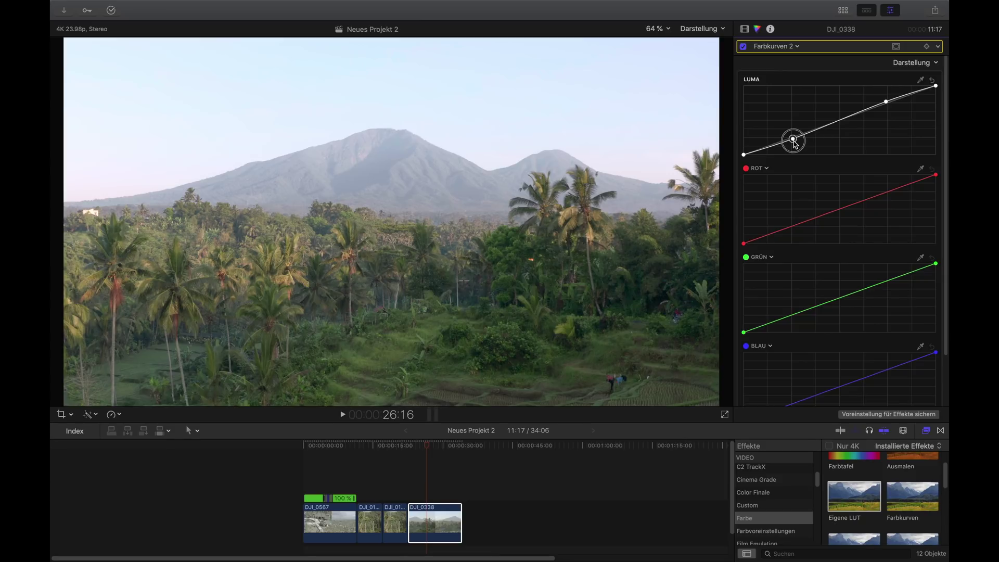
{"action": "left_click", "coordinate": [744, 46]}
{"action": "left_click", "coordinate": [743, 47]}
{"action": "left_click", "coordinate": [887, 104]}
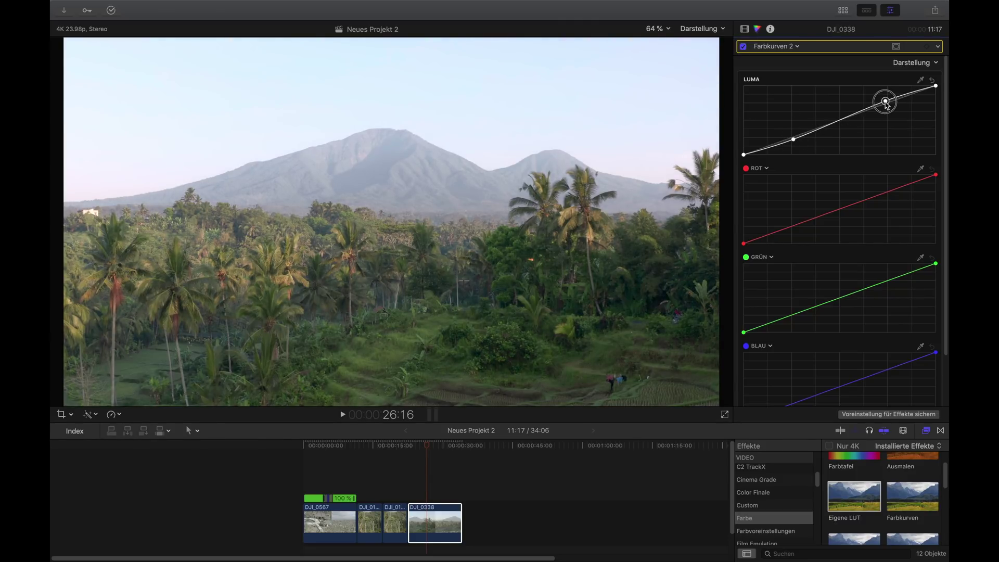
{"action": "left_click", "coordinate": [744, 47]}
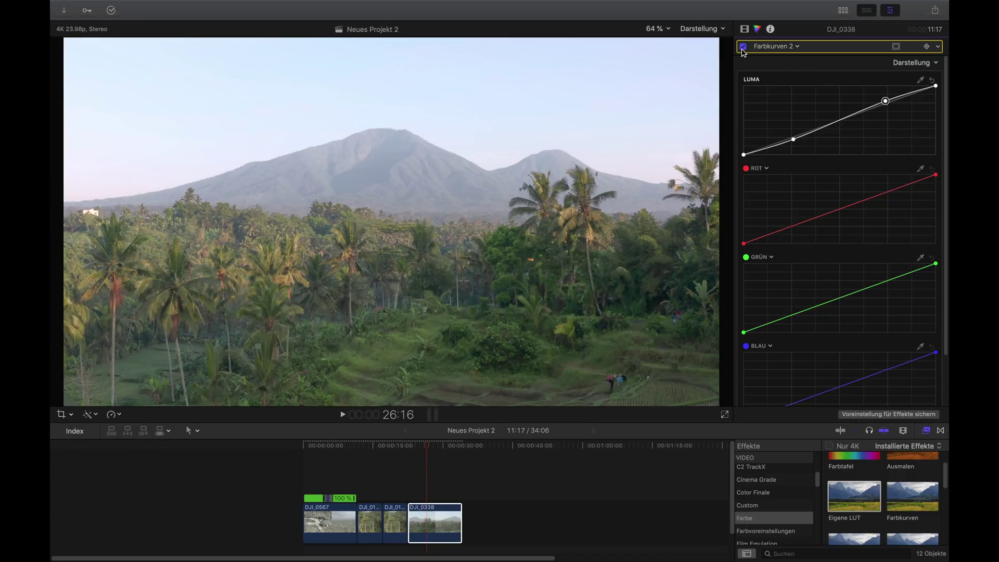
{"action": "left_click", "coordinate": [743, 46]}
{"action": "left_click", "coordinate": [743, 47]}
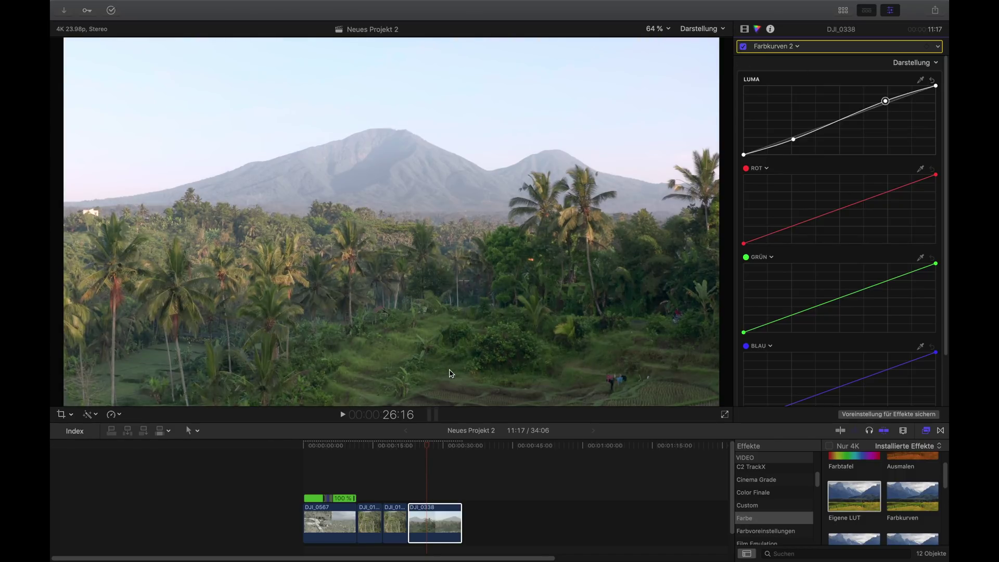
{"action": "mouse_move", "coordinate": [430, 443]}
{"action": "left_mouse_down"}
{"action": "mouse_move", "coordinate": [408, 452]}
{"action": "mouse_move", "coordinate": [456, 451]}
{"action": "mouse_move", "coordinate": [429, 455]}
{"action": "mouse_move", "coordinate": [443, 449]}
{"action": "left_mouse_up"}
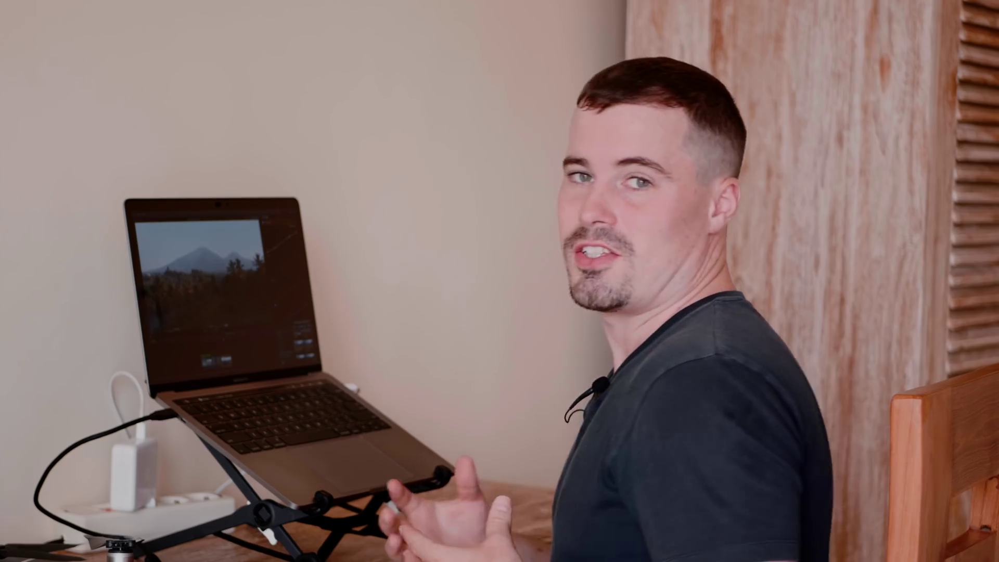